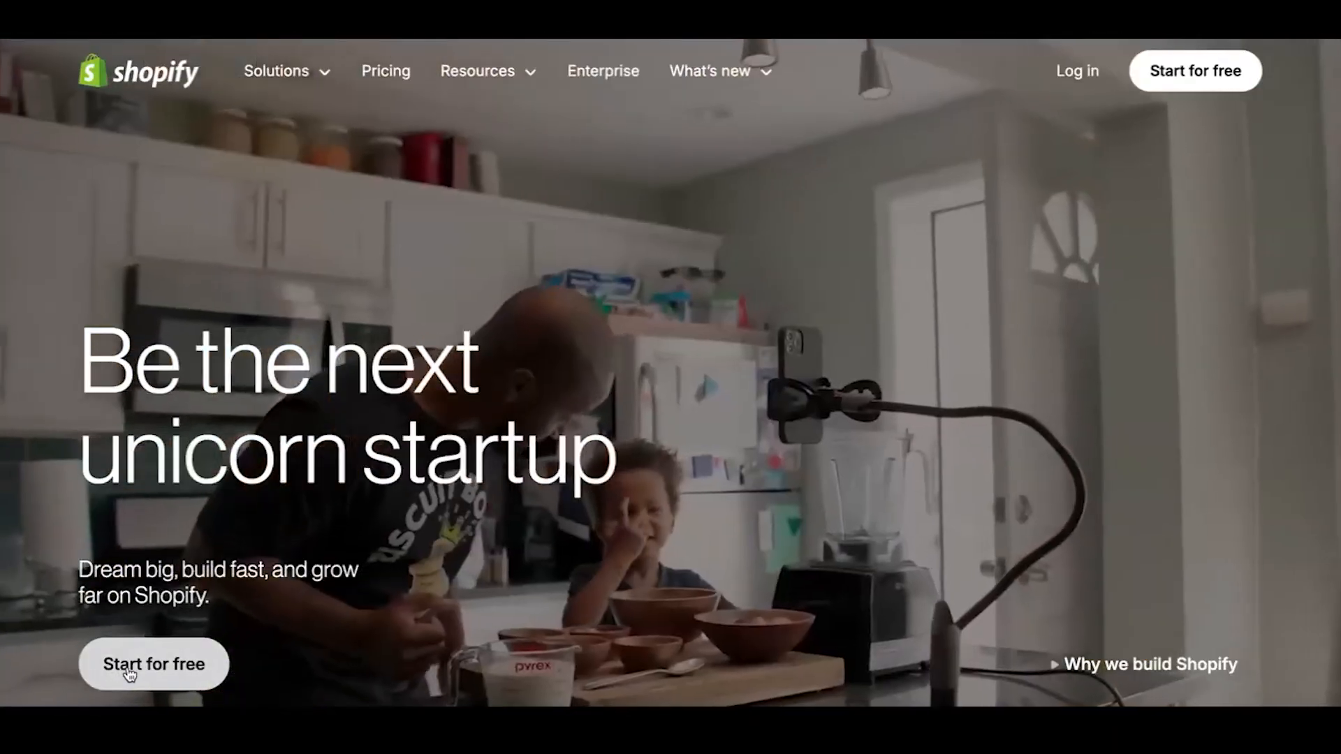
Sign up for a Shopify free trial with an email and password, and create the account.
{"action": "left_click", "coordinate": [129, 666]}
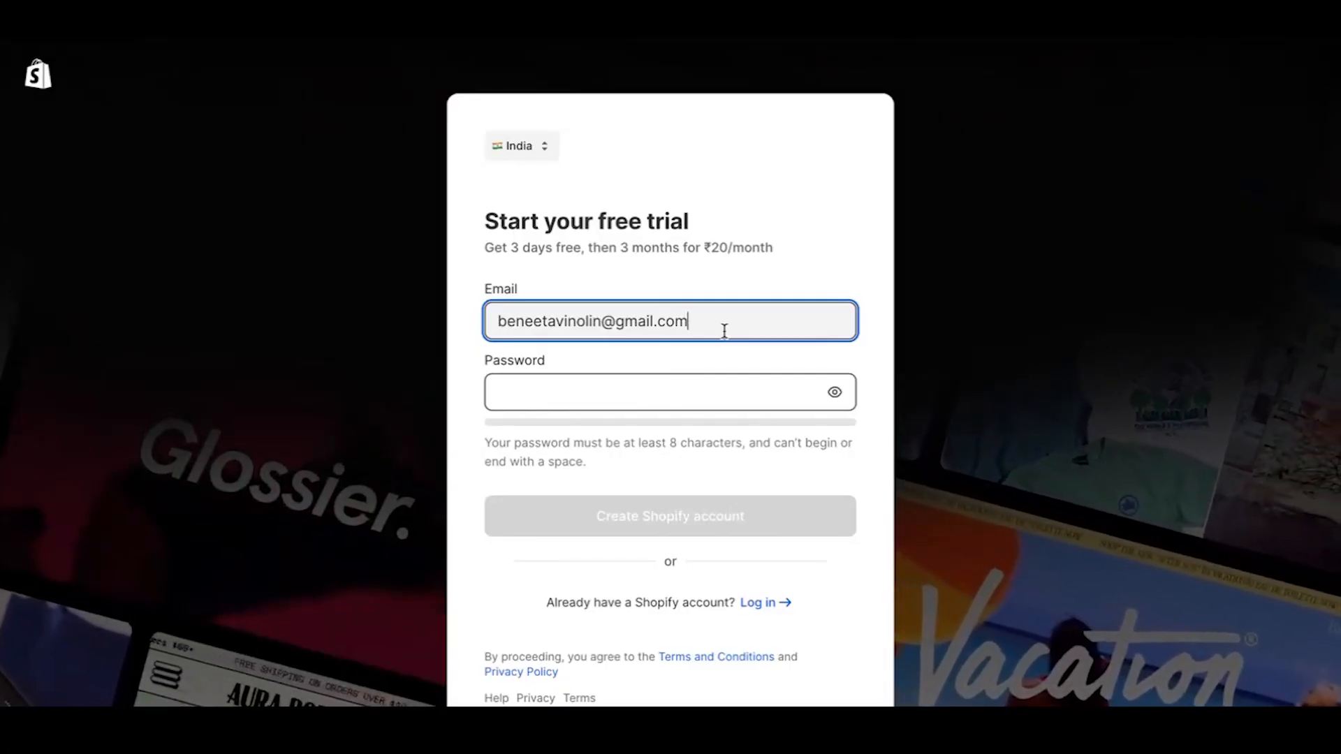
{"action": "left_click", "coordinate": [634, 396]}
{"action": "type", "text": "••"}
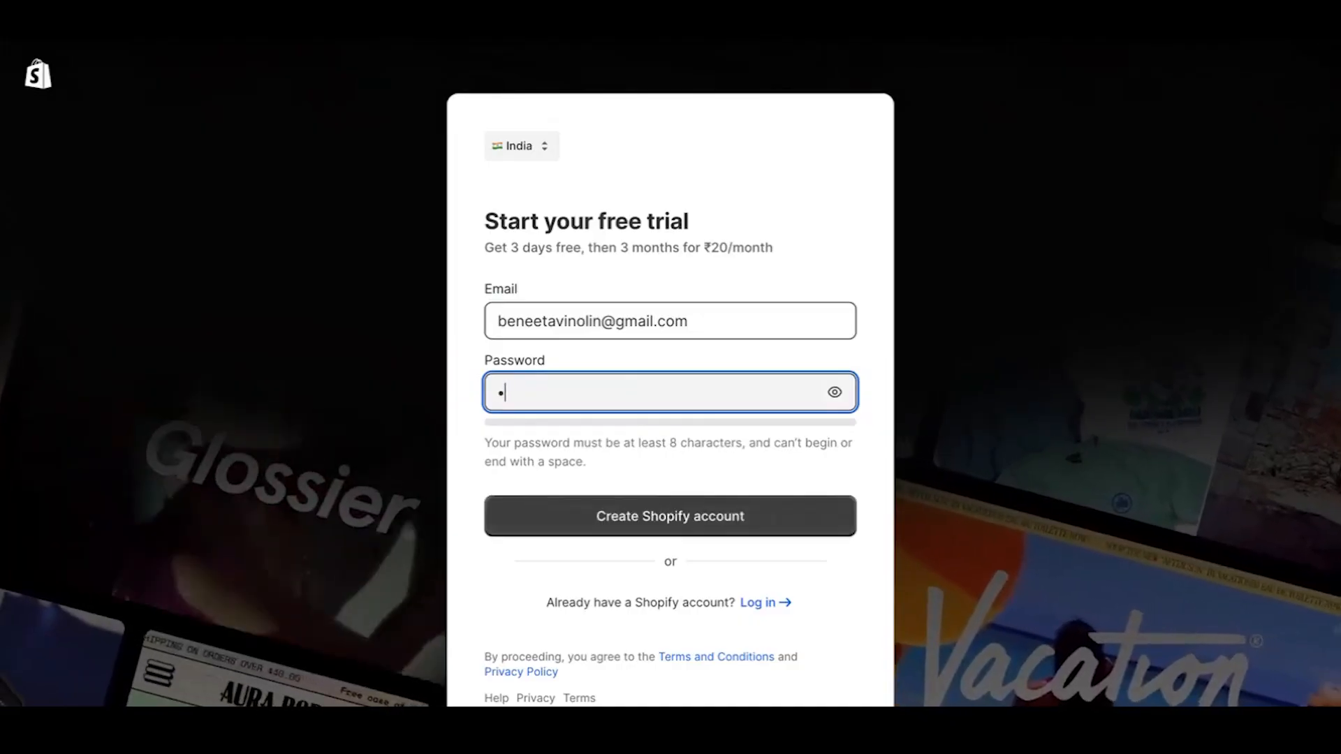
{"action": "type", "text": "•••••"}
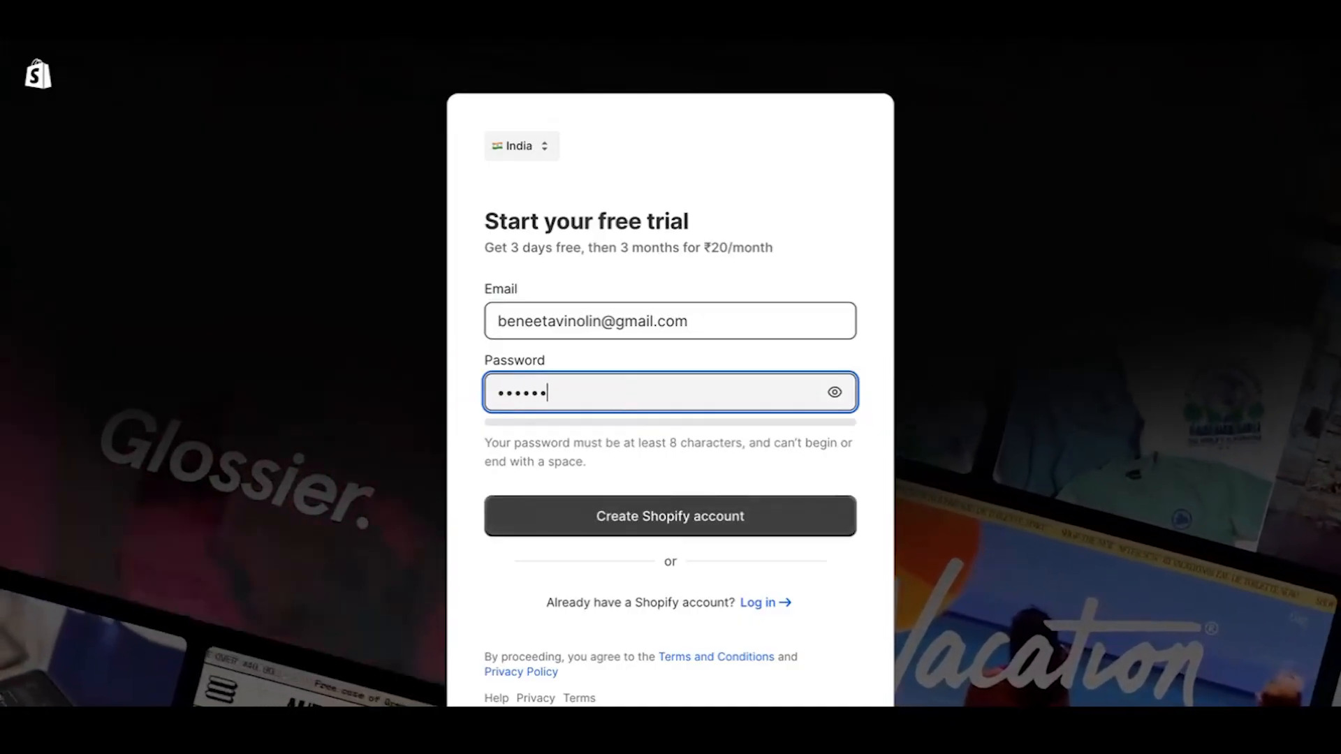
{"action": "type", "text": "•••••"}
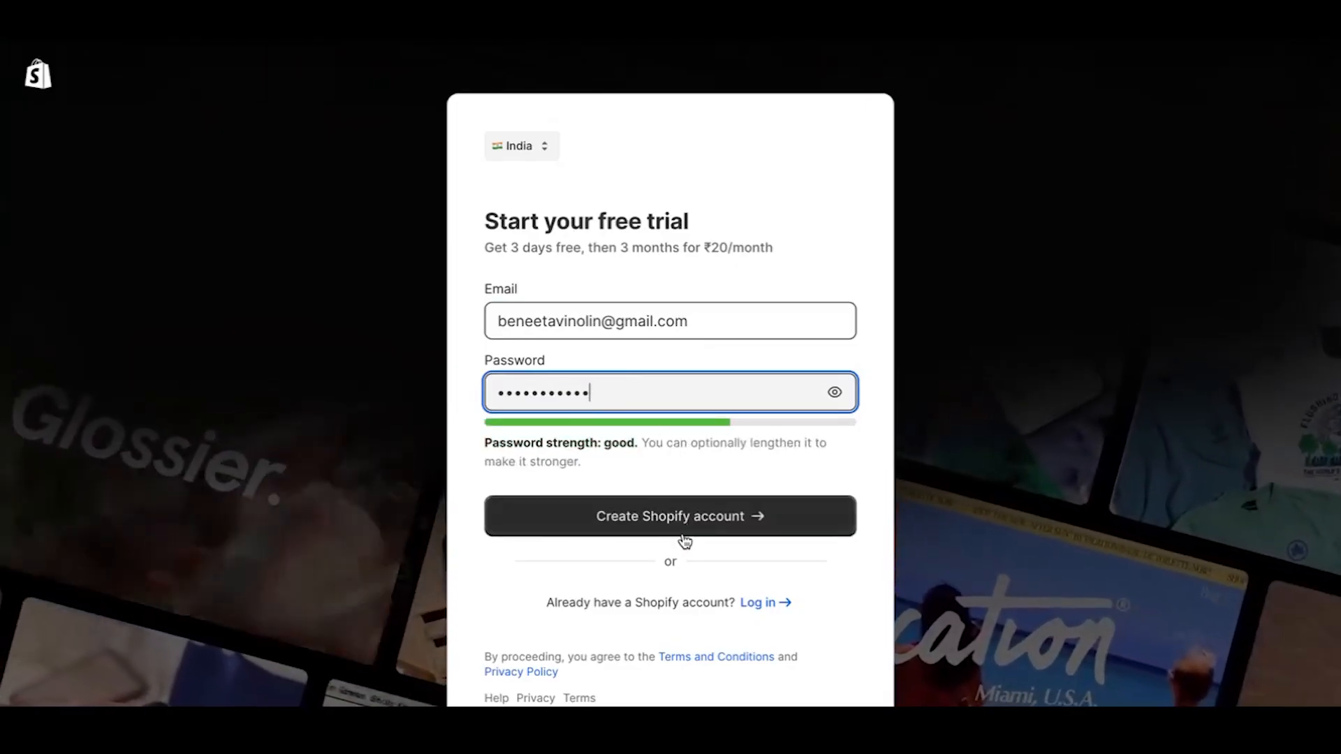
{"action": "left_click", "coordinate": [684, 540]}
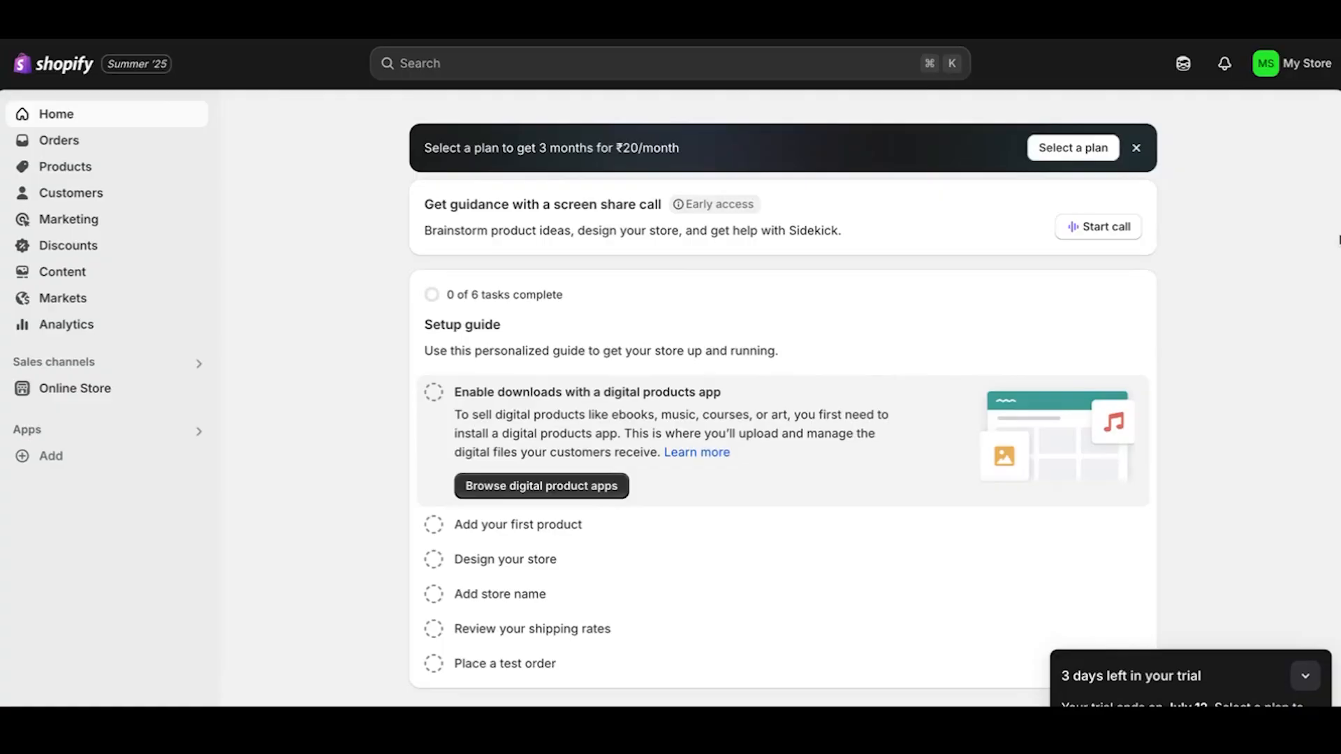
Browse Products, Inventory, the live online store and General settings, then bookmark the admin page.
{"action": "left_click", "coordinate": [147, 171]}
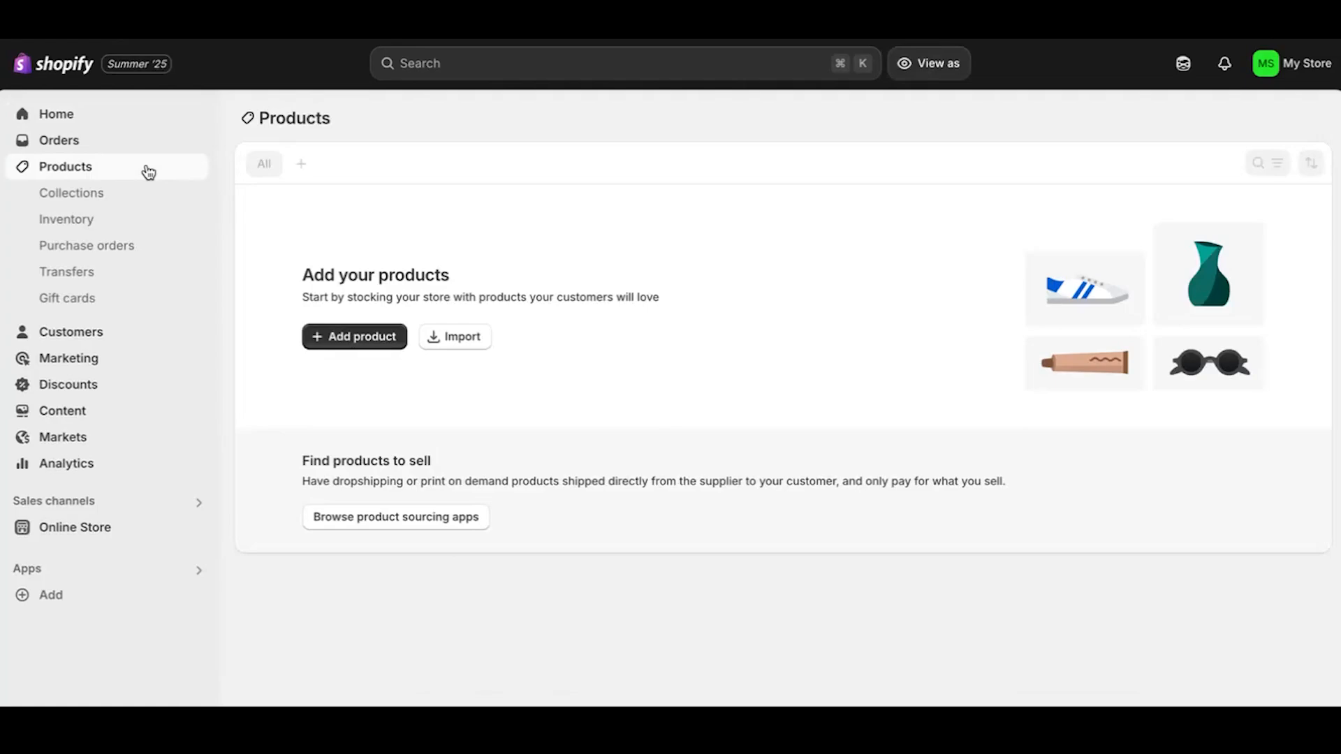
{"action": "left_click", "coordinate": [104, 219]}
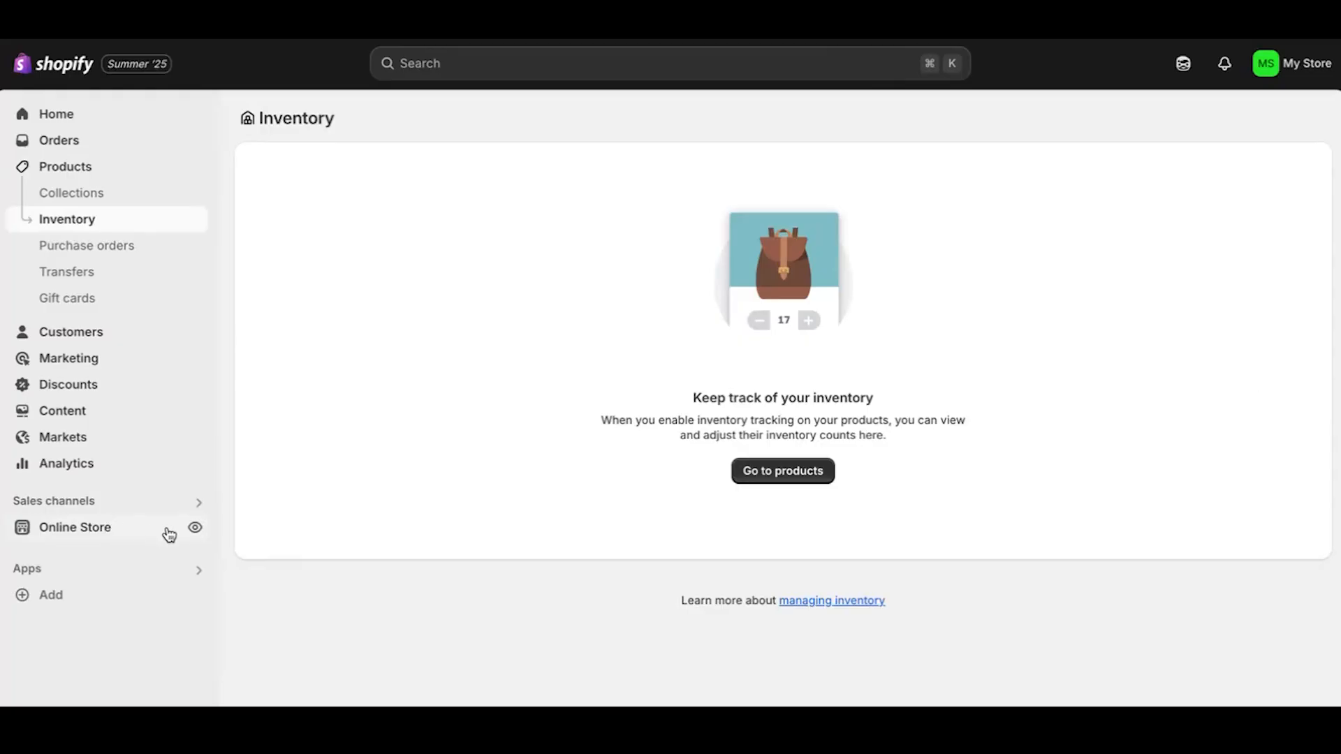
{"action": "left_click", "coordinate": [194, 527]}
{"action": "left_click", "coordinate": [50, 723]}
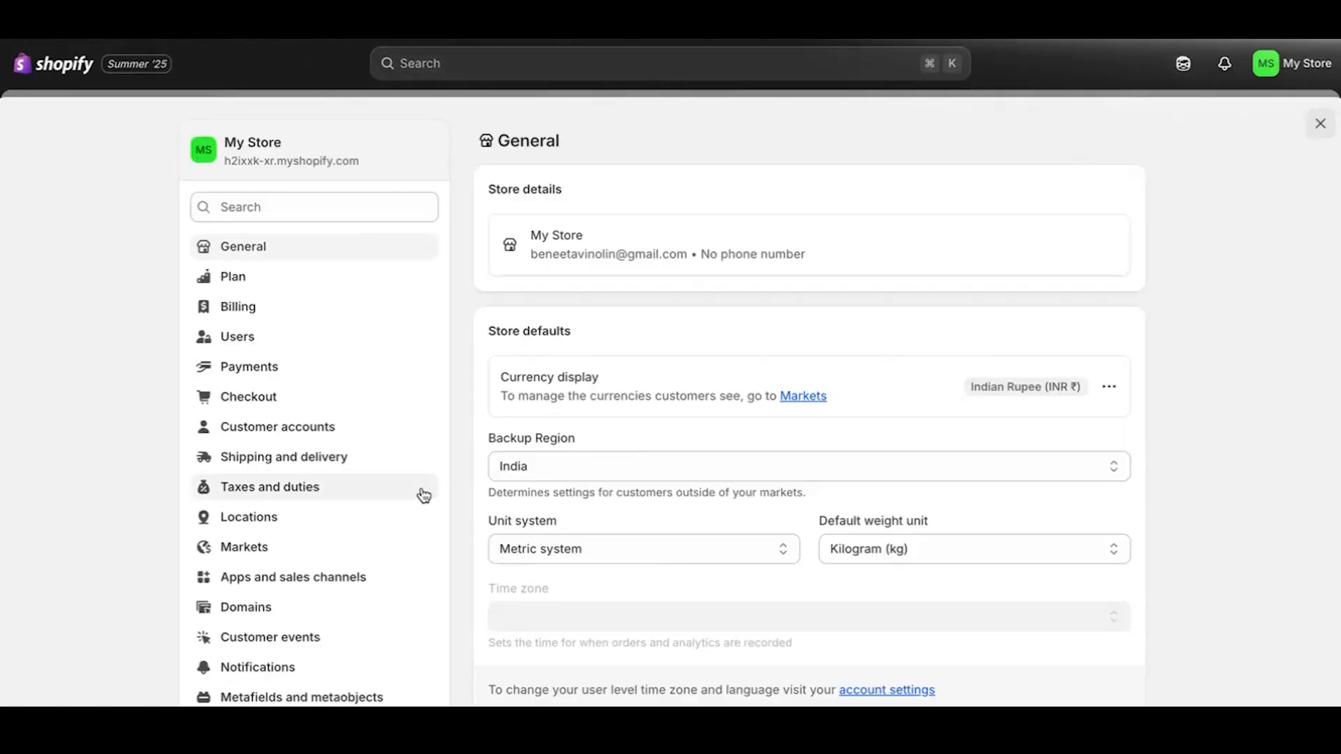
{"action": "scroll", "coordinate": [374, 620], "scroll_direction": "down", "scroll_amount": 5}
{"action": "scroll", "coordinate": [374, 620], "scroll_direction": "up", "scroll_amount": 5}
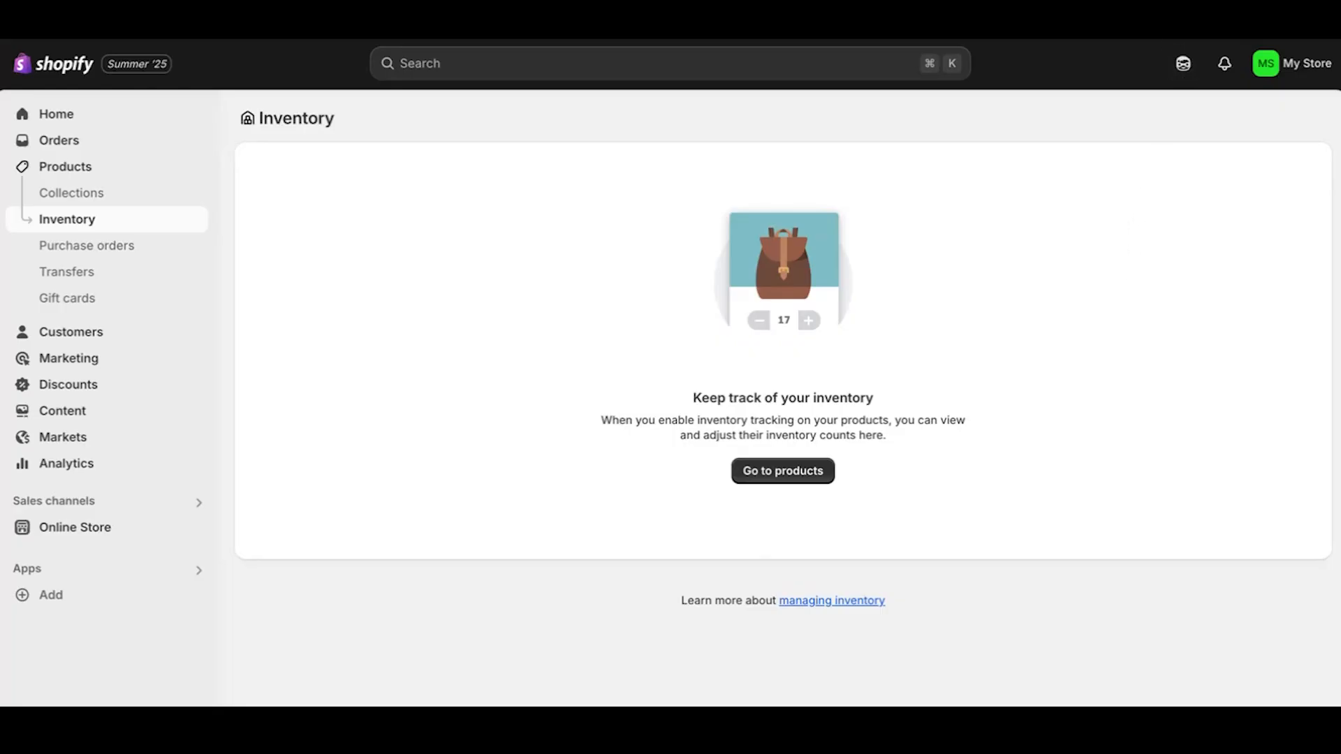
{"action": "left_click", "coordinate": [1120, 22]}
Dismiss the bookmark bubble, visit Products, and expand the 'Add your first product' task on Home.
{"action": "left_click", "coordinate": [1078, 205]}
{"action": "left_click", "coordinate": [111, 168]}
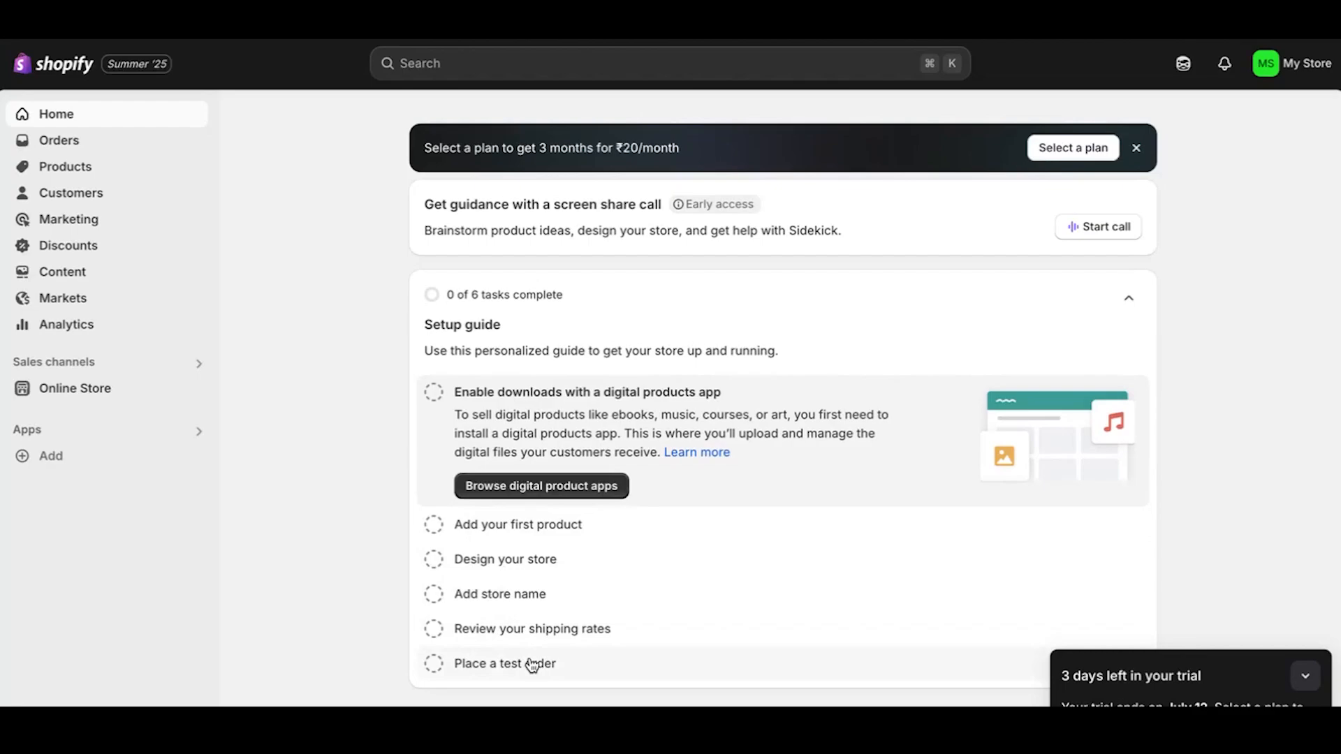
{"action": "left_click", "coordinate": [482, 525]}
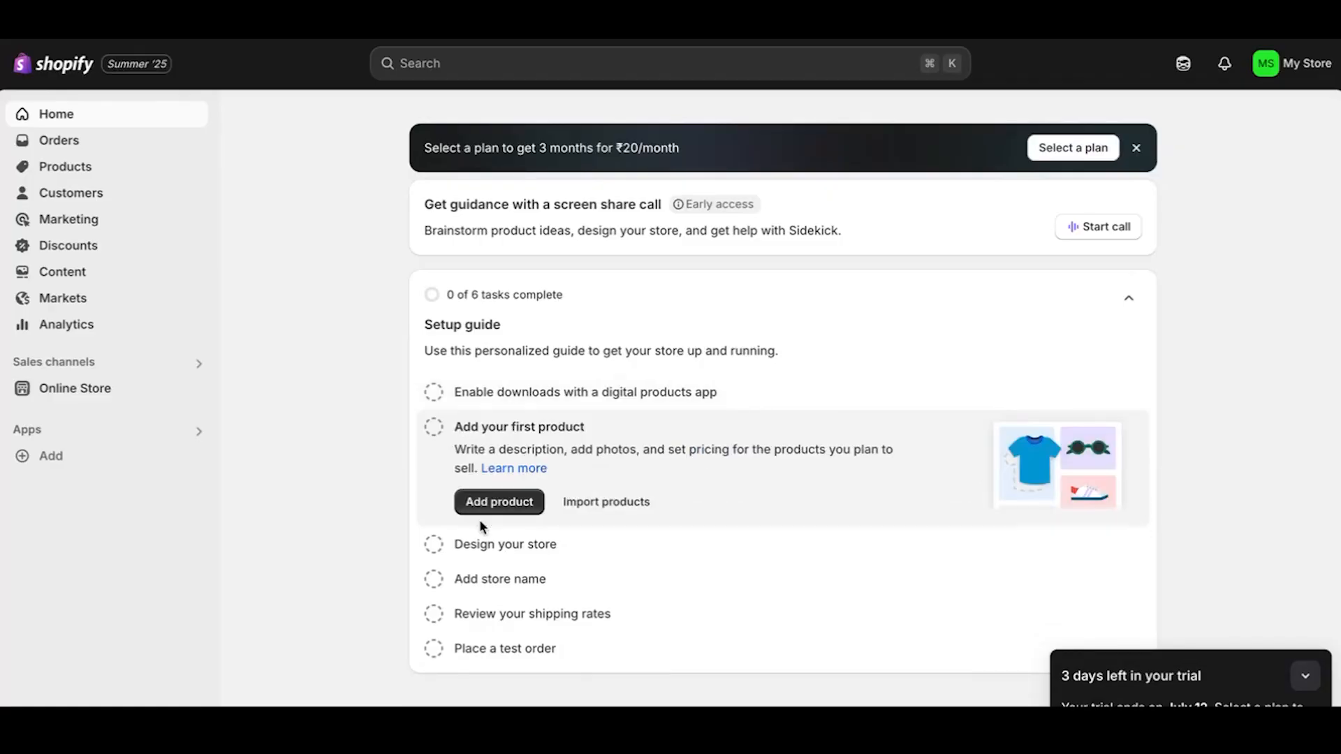
Create a new product titled 'Tshirt Round Neck' with a sample description.
{"action": "left_click", "coordinate": [506, 503]}
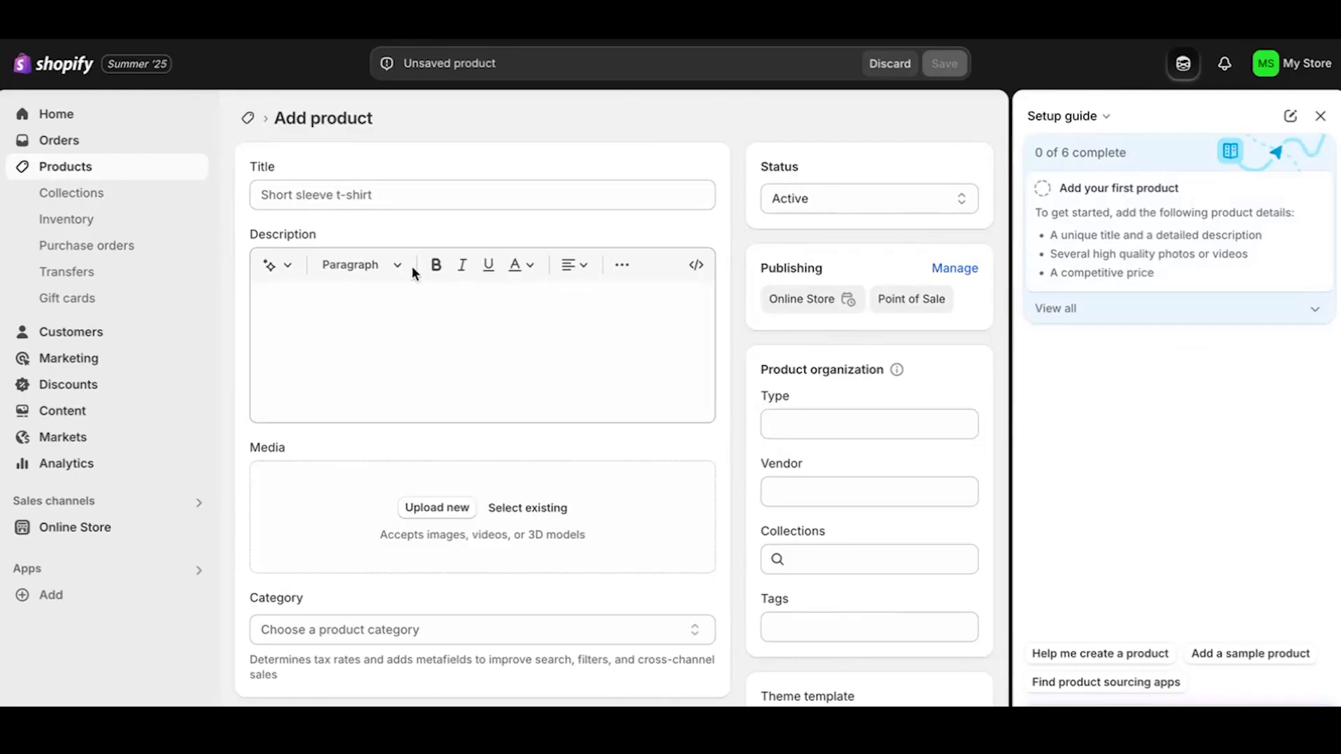
{"action": "left_click", "coordinate": [392, 195]}
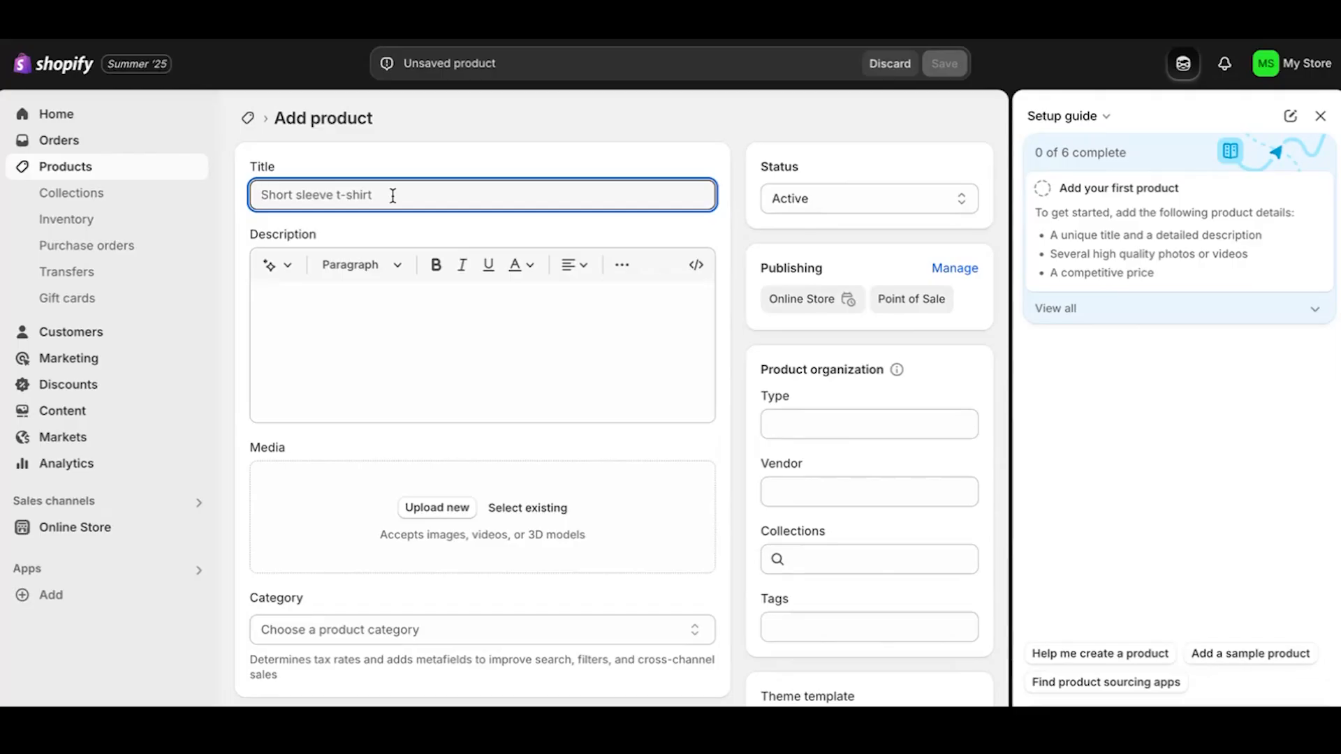
{"action": "type", "text": "Tshirt Round Neck"}
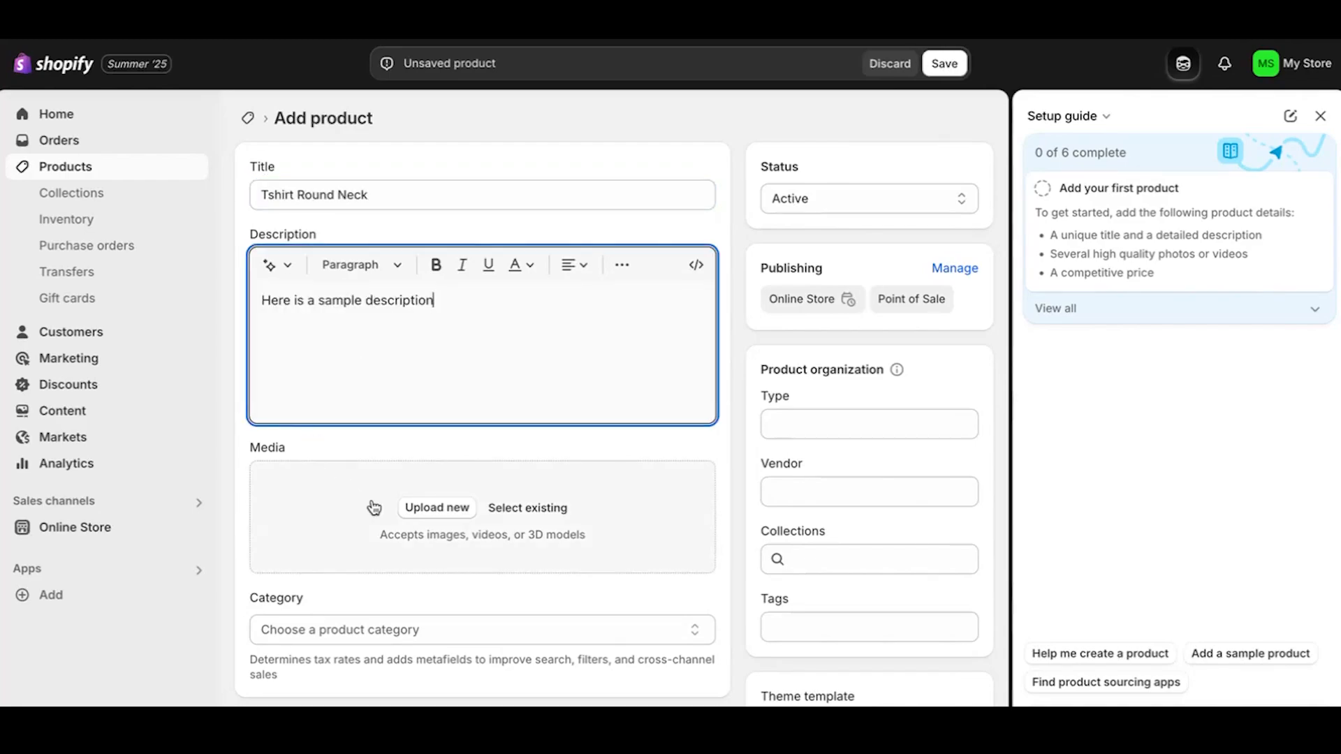
{"action": "left_click", "coordinate": [423, 509]}
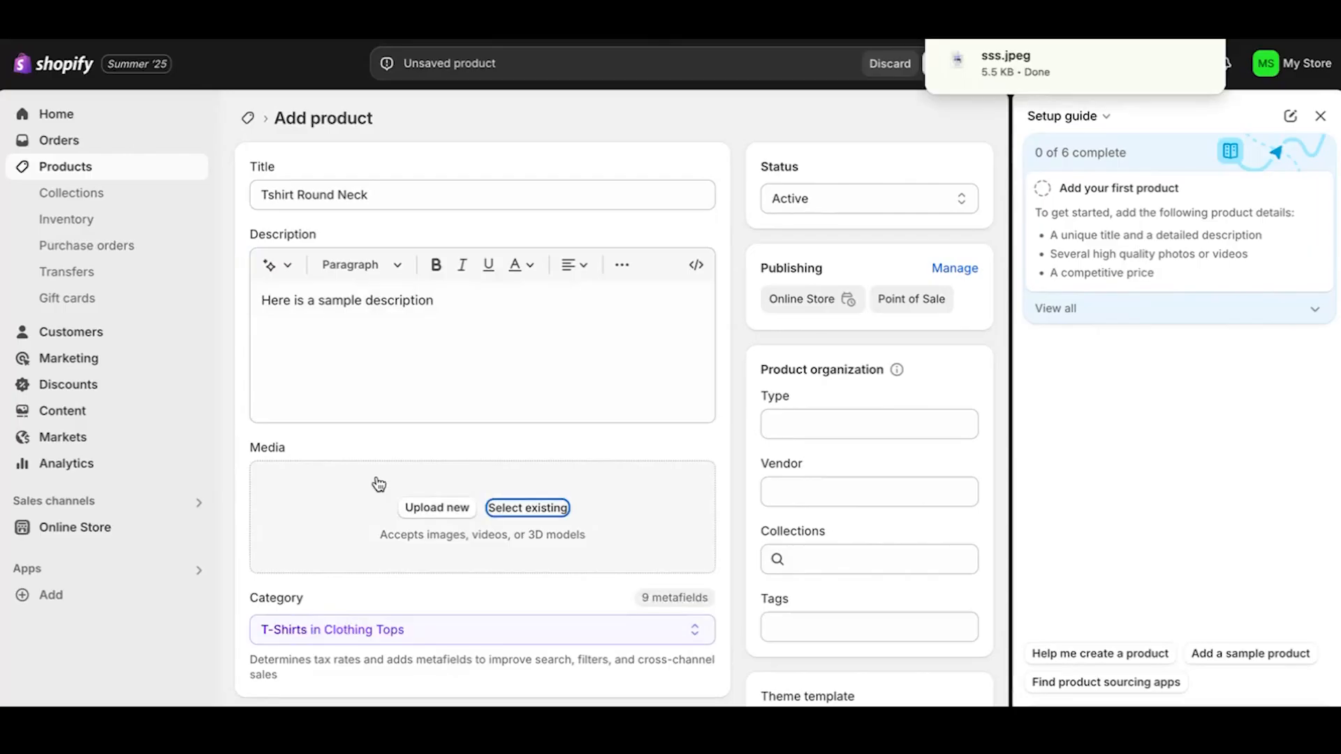
Upload sss.jpeg from the Downloads folder as the product's media image.
{"action": "left_click", "coordinate": [443, 517]}
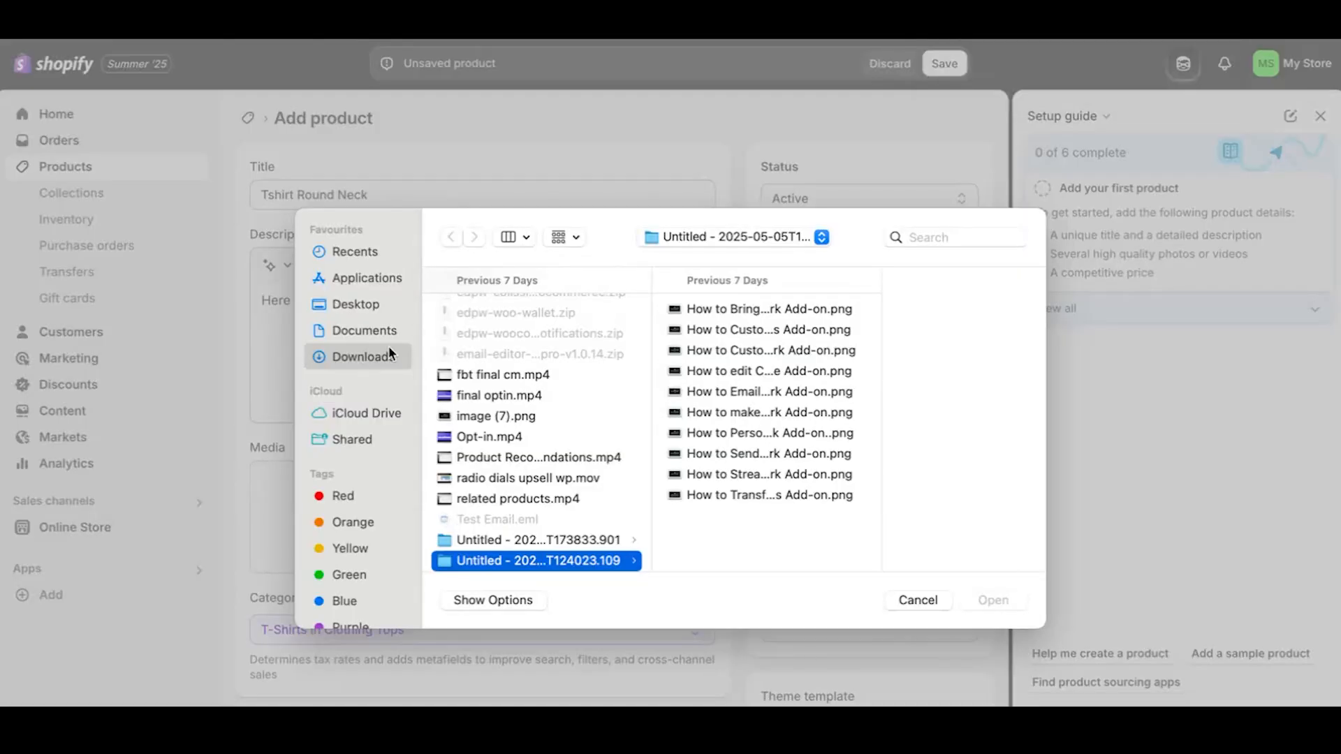
{"action": "left_click", "coordinate": [389, 349]}
{"action": "left_click", "coordinate": [502, 421]}
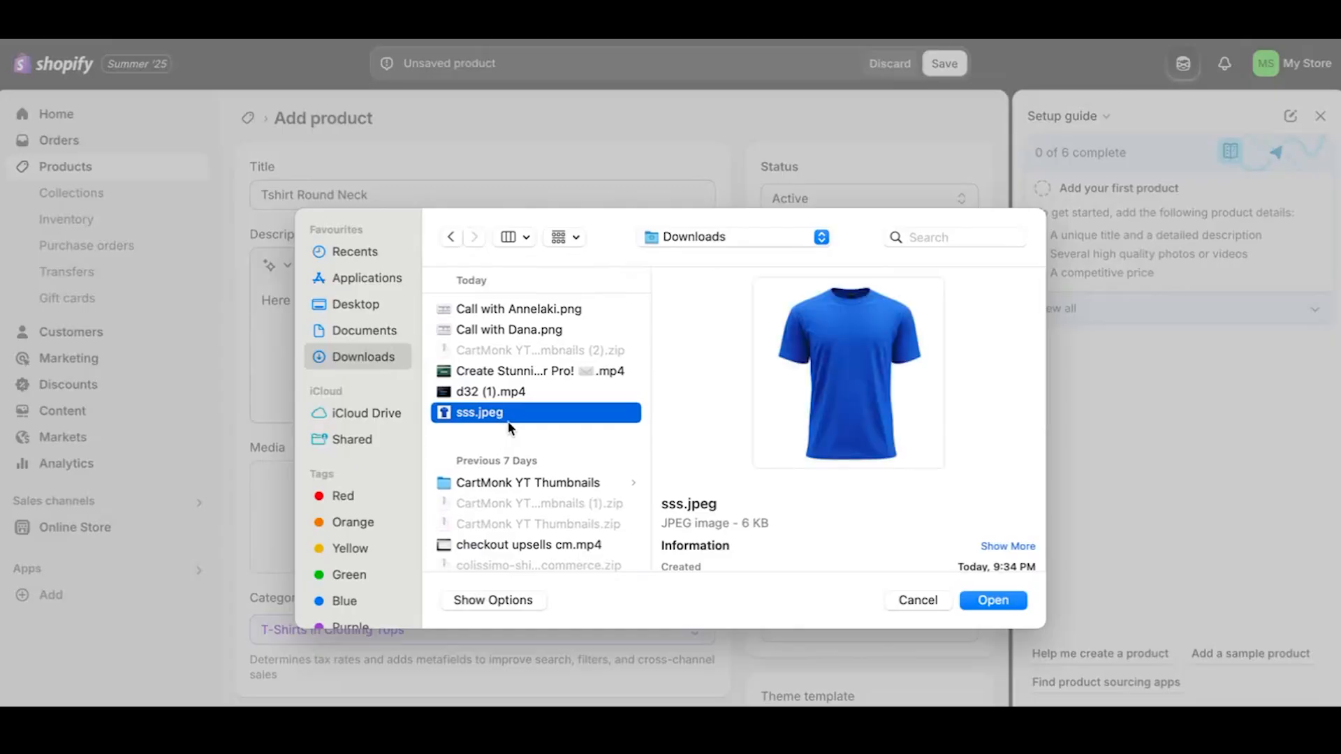
{"action": "left_click", "coordinate": [991, 602]}
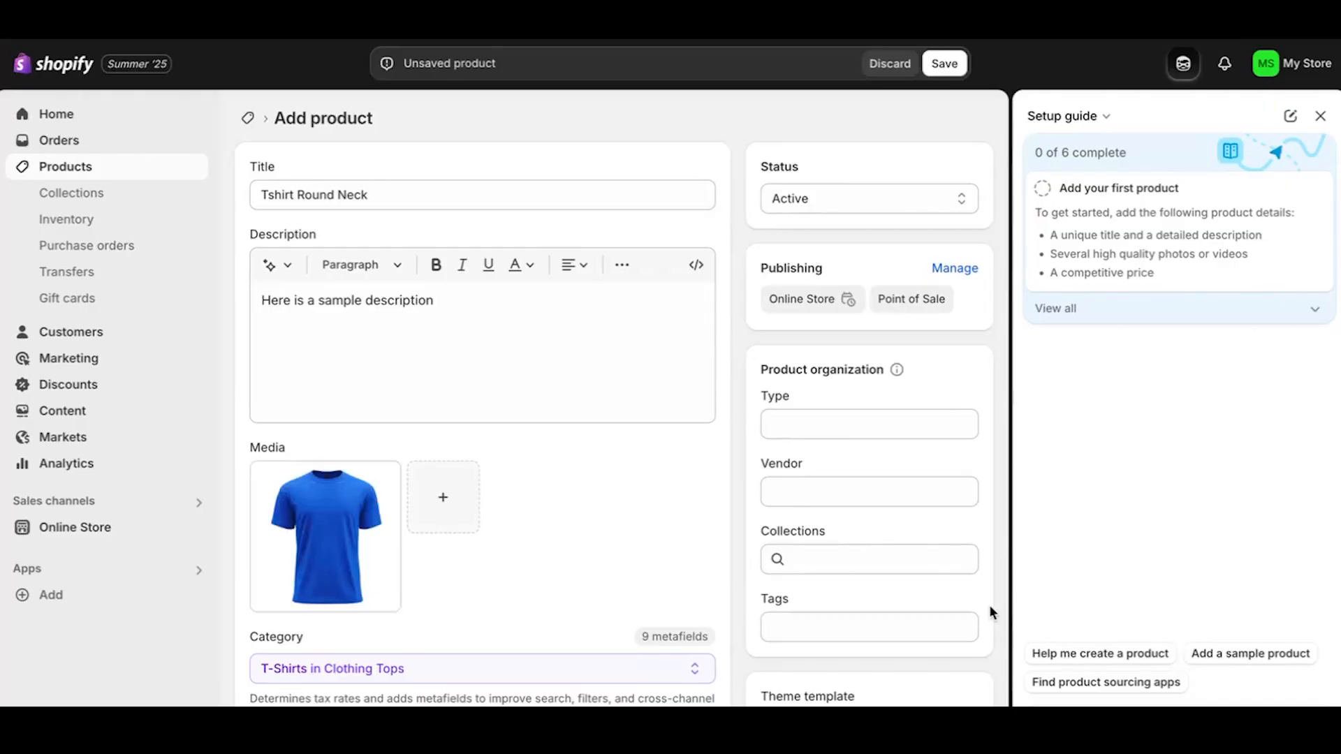
Set the product category to T-Shirts under Clothing Tops.
{"action": "scroll", "coordinate": [990, 606], "scroll_direction": "down", "scroll_amount": 3}
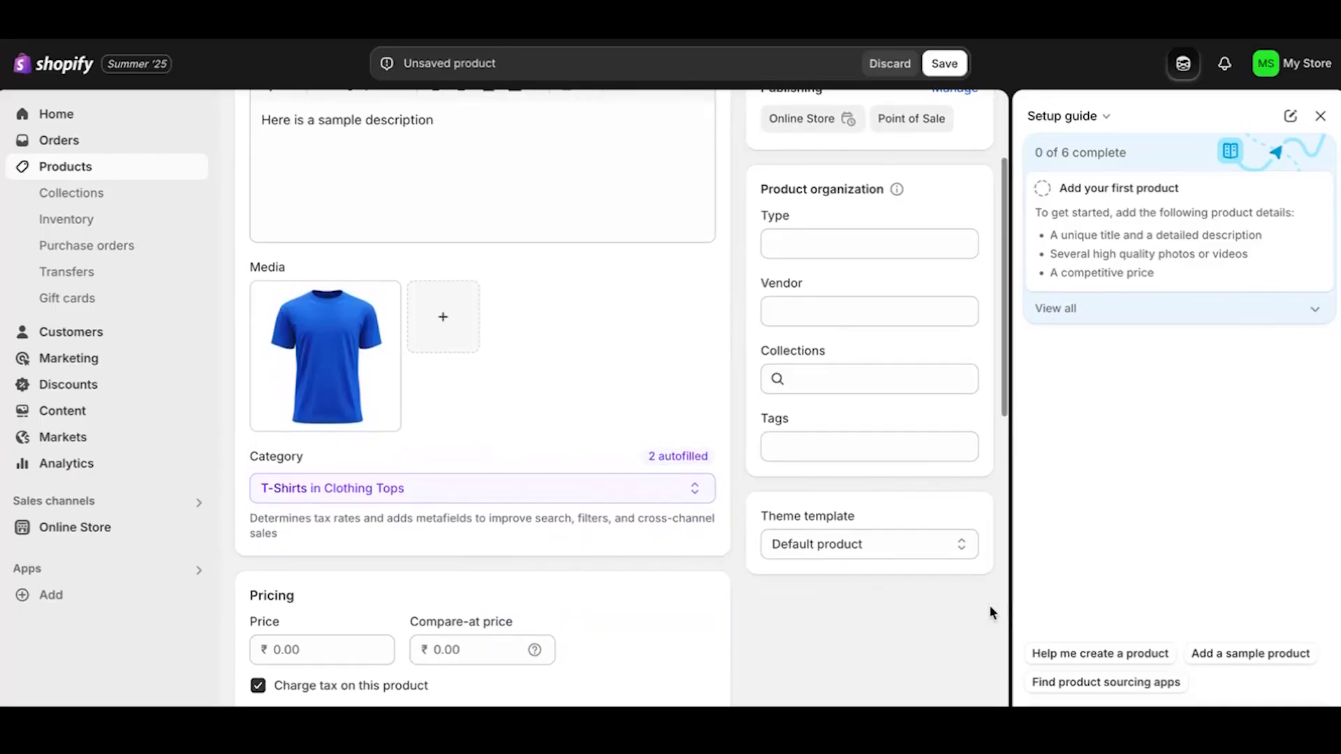
{"action": "left_click", "coordinate": [437, 481]}
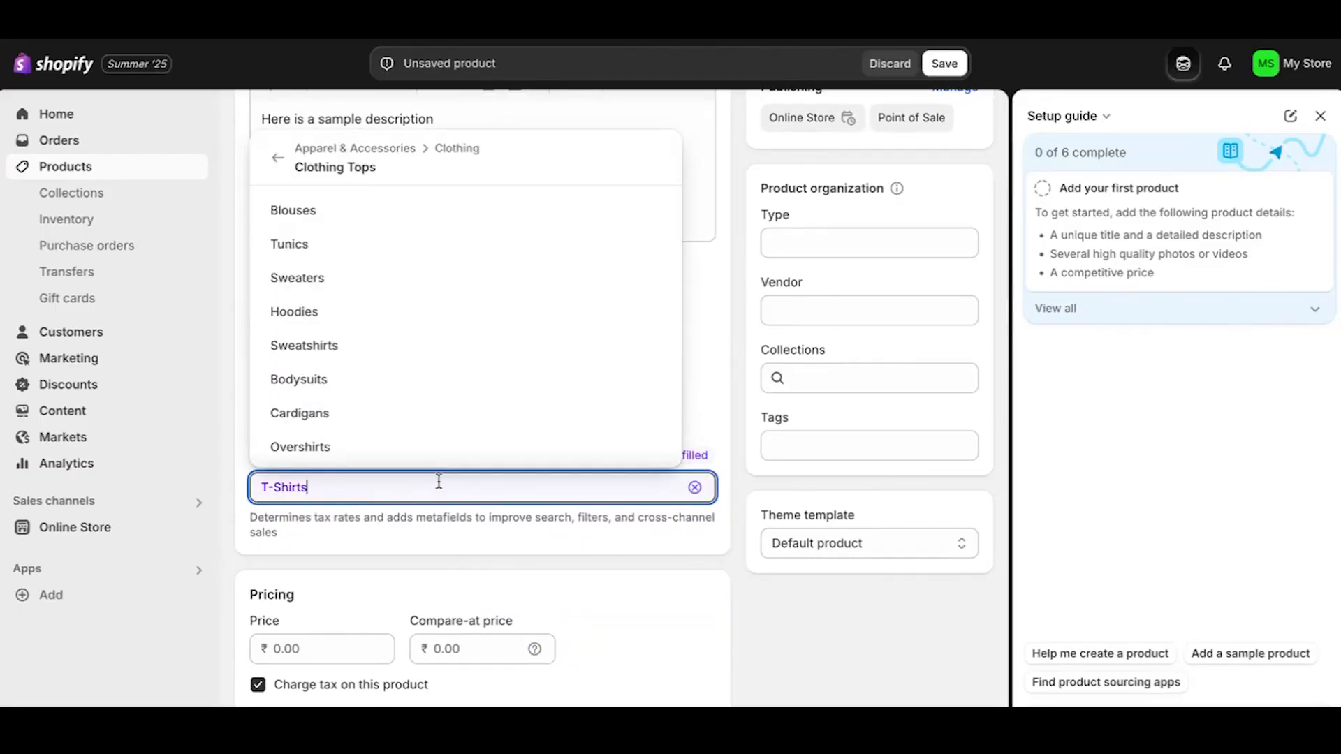
{"action": "left_click", "coordinate": [428, 584]}
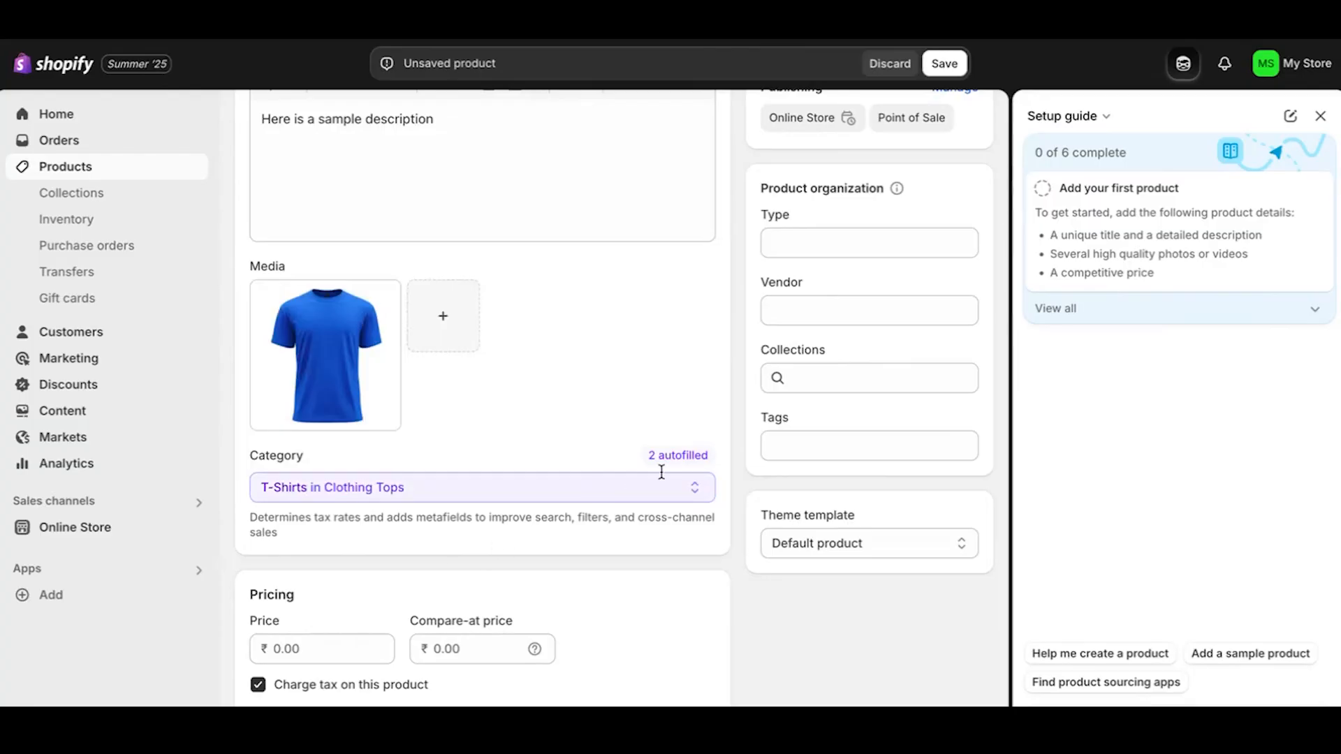
{"action": "scroll", "coordinate": [517, 517], "scroll_direction": "down", "scroll_amount": 1}
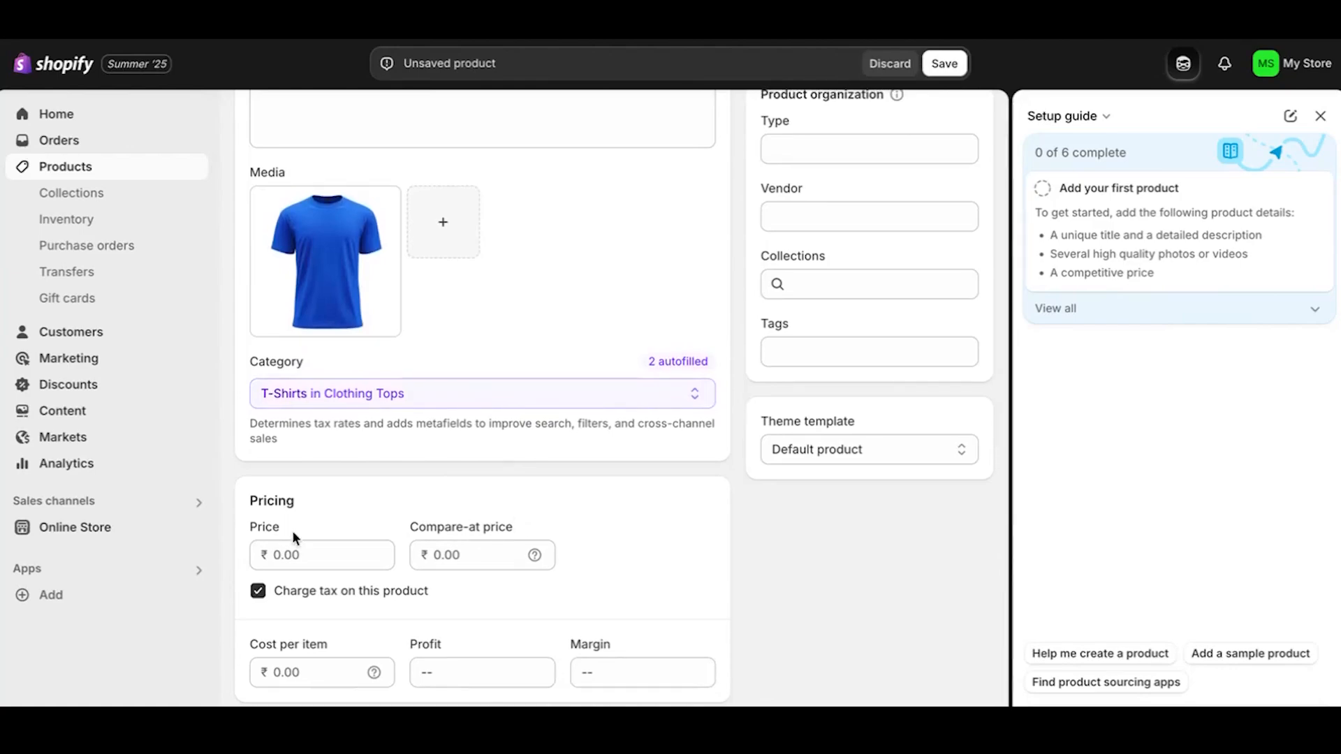
Set the product price to ₹150.00.
{"action": "left_click", "coordinate": [332, 557]}
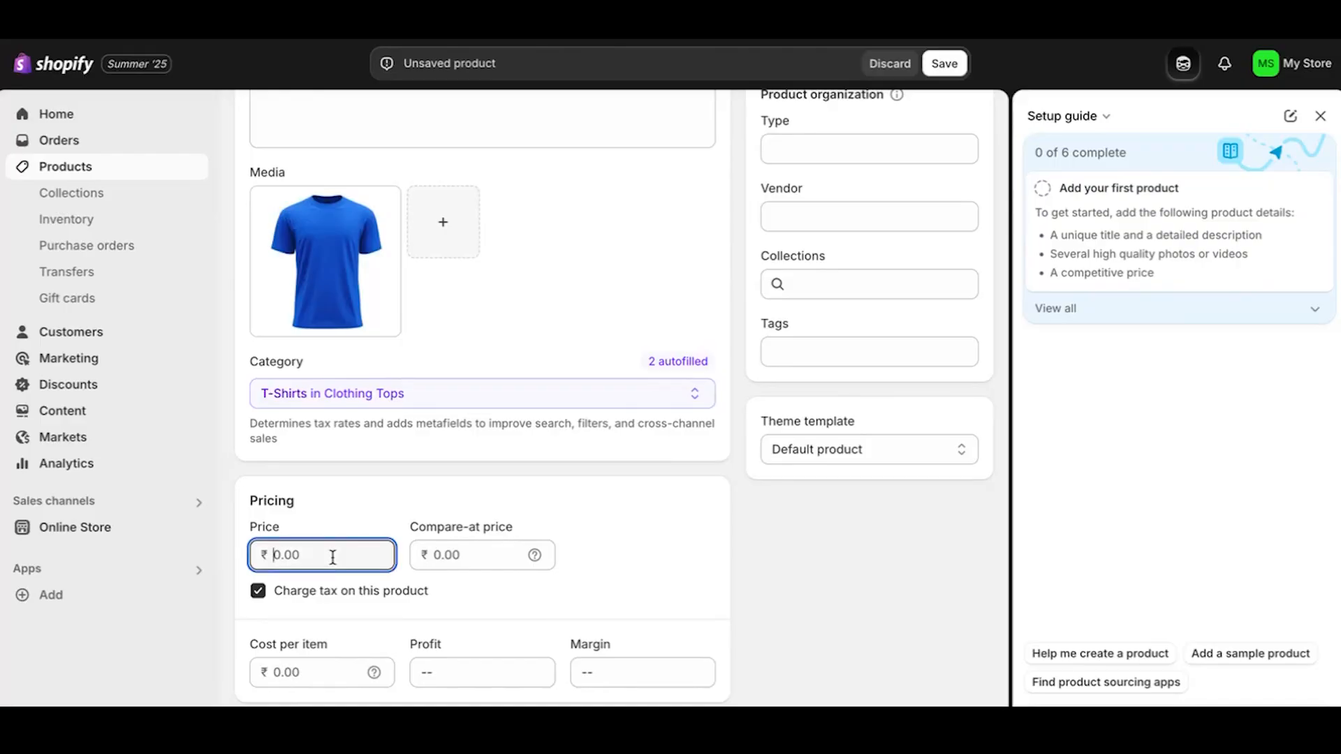
{"action": "type", "text": "150.00"}
{"action": "scroll", "coordinate": [476, 595], "scroll_direction": "down", "scroll_amount": 3}
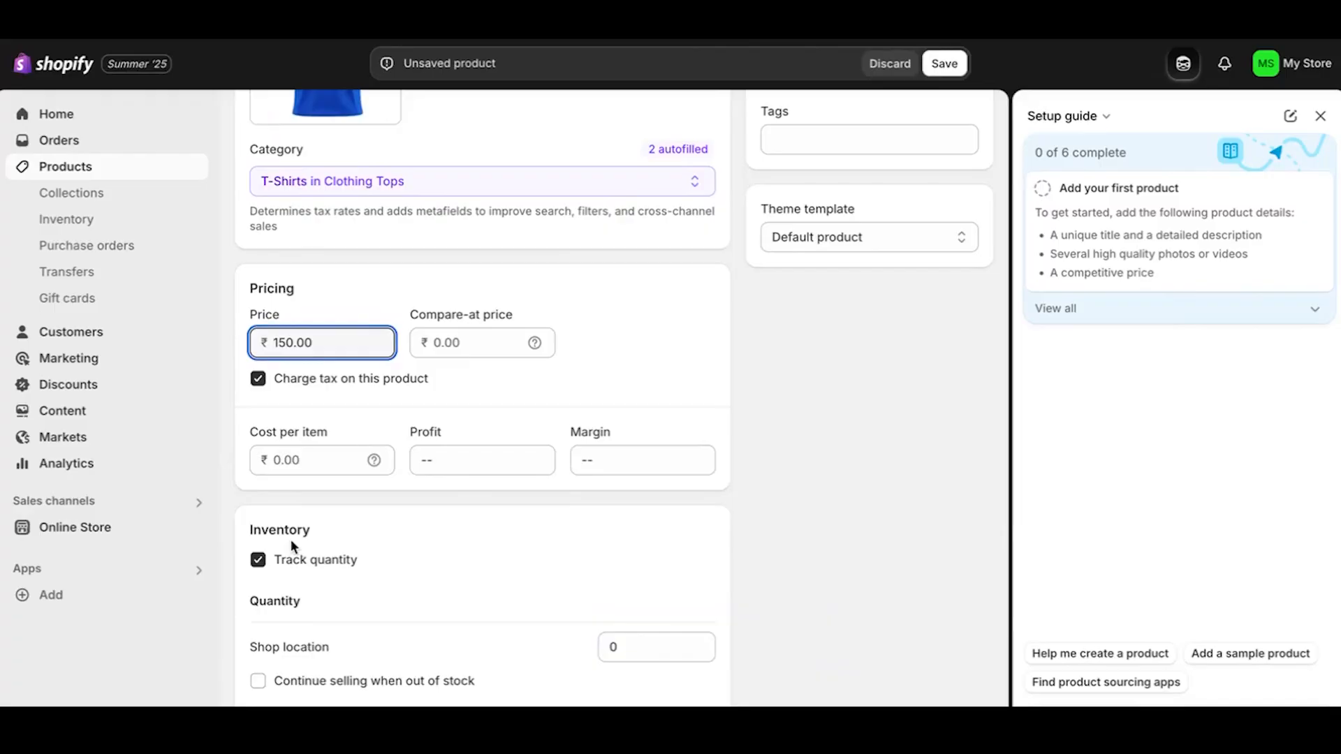
{"action": "scroll", "coordinate": [348, 561], "scroll_direction": "down", "scroll_amount": 1}
{"action": "scroll", "coordinate": [349, 559], "scroll_direction": "down", "scroll_amount": 1}
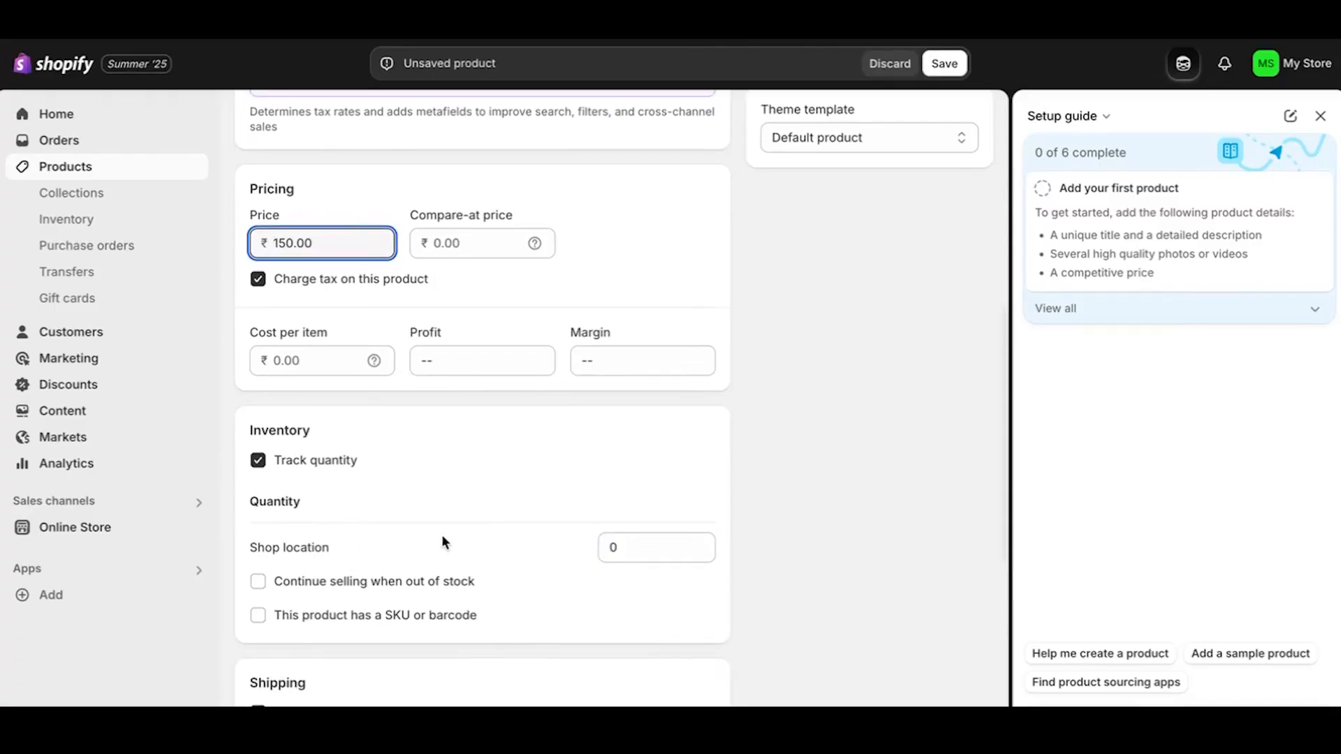
Set Shop location stock to 100 and allow selling when out of stock.
{"action": "left_click", "coordinate": [638, 538]}
{"action": "key", "text": "BackSpace"}
{"action": "type", "text": "100"}
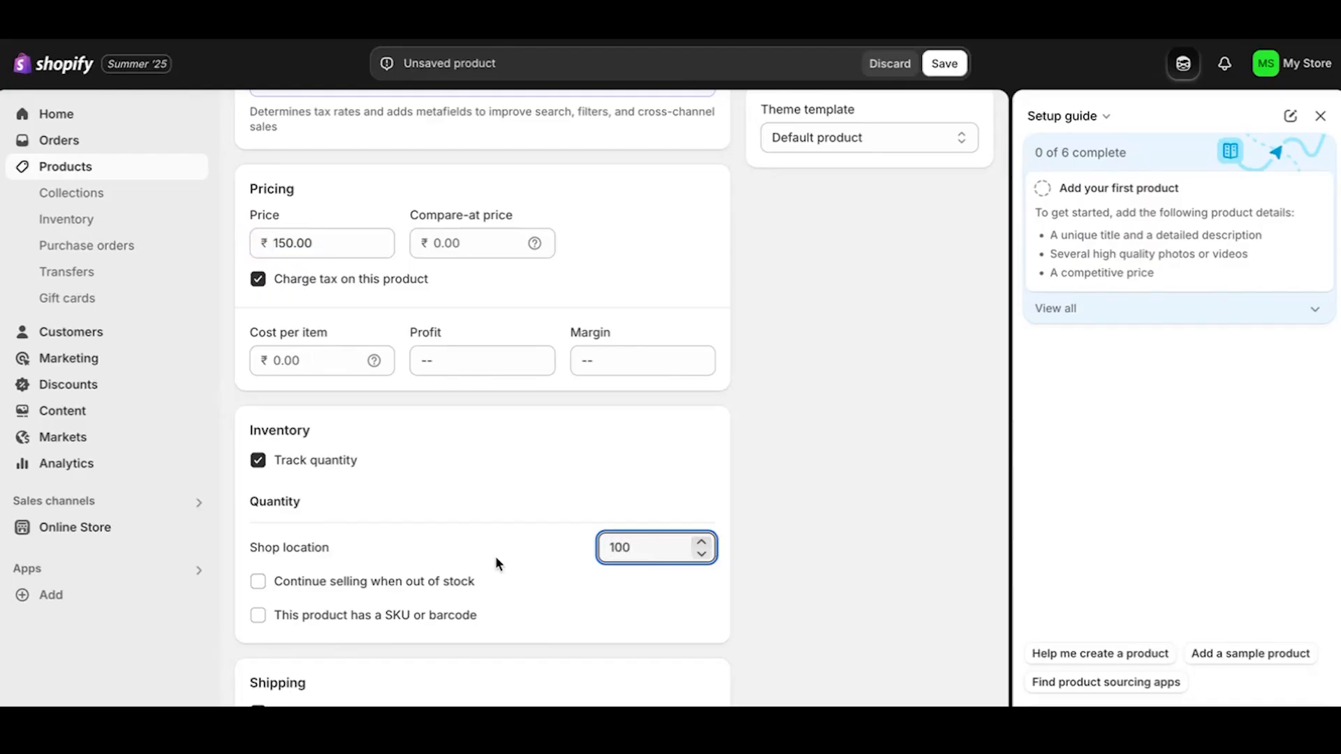
{"action": "left_click", "coordinate": [475, 560]}
{"action": "left_click", "coordinate": [257, 579]}
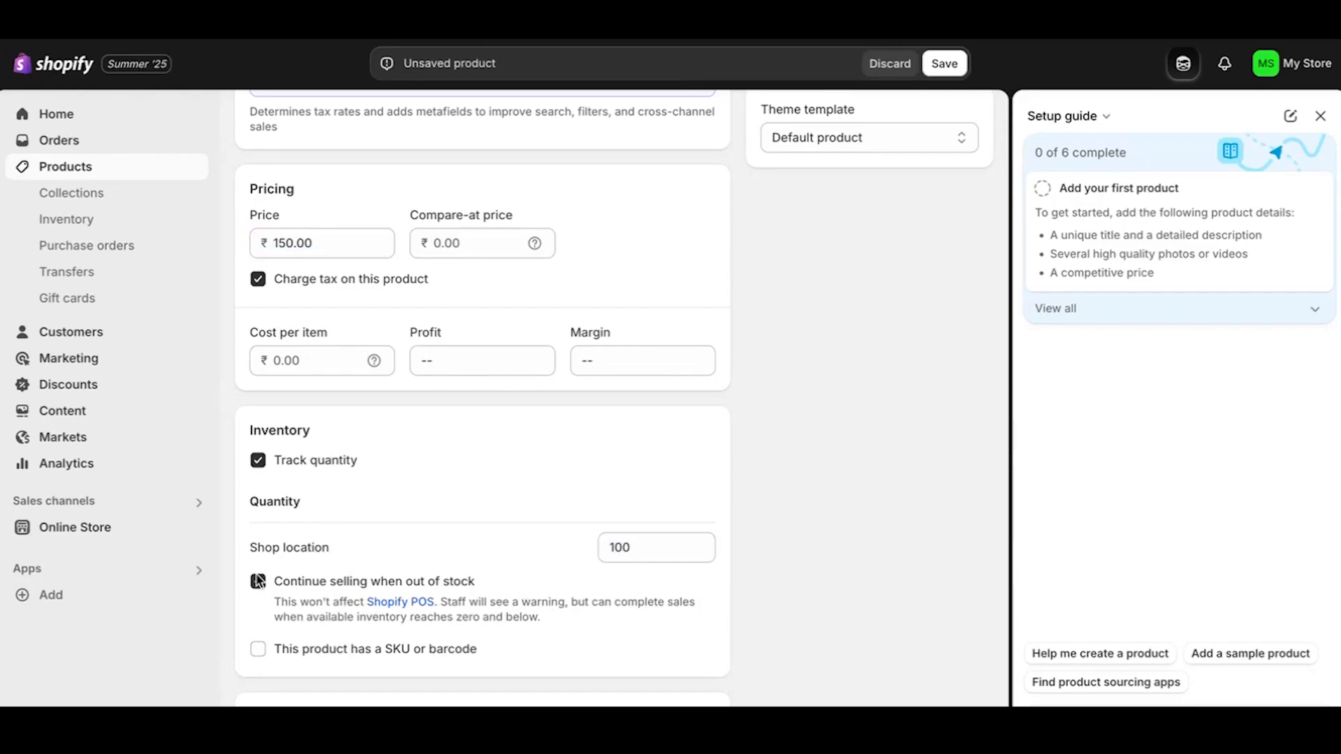
Enable SKU and enter BV001 as the product's SKU.
{"action": "left_click", "coordinate": [259, 647]}
{"action": "scroll", "coordinate": [428, 666], "scroll_direction": "down", "scroll_amount": 1}
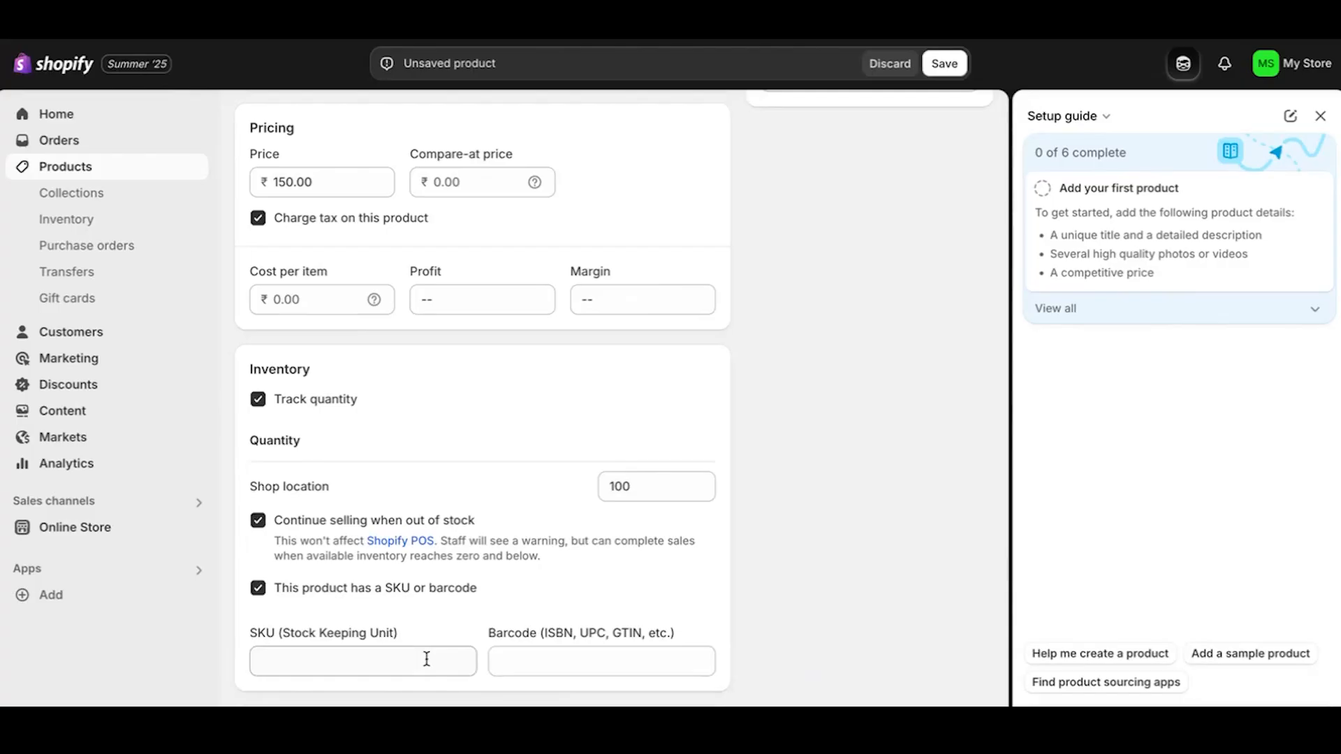
{"action": "scroll", "coordinate": [426, 658], "scroll_direction": "down", "scroll_amount": 1}
{"action": "left_click", "coordinate": [430, 632]}
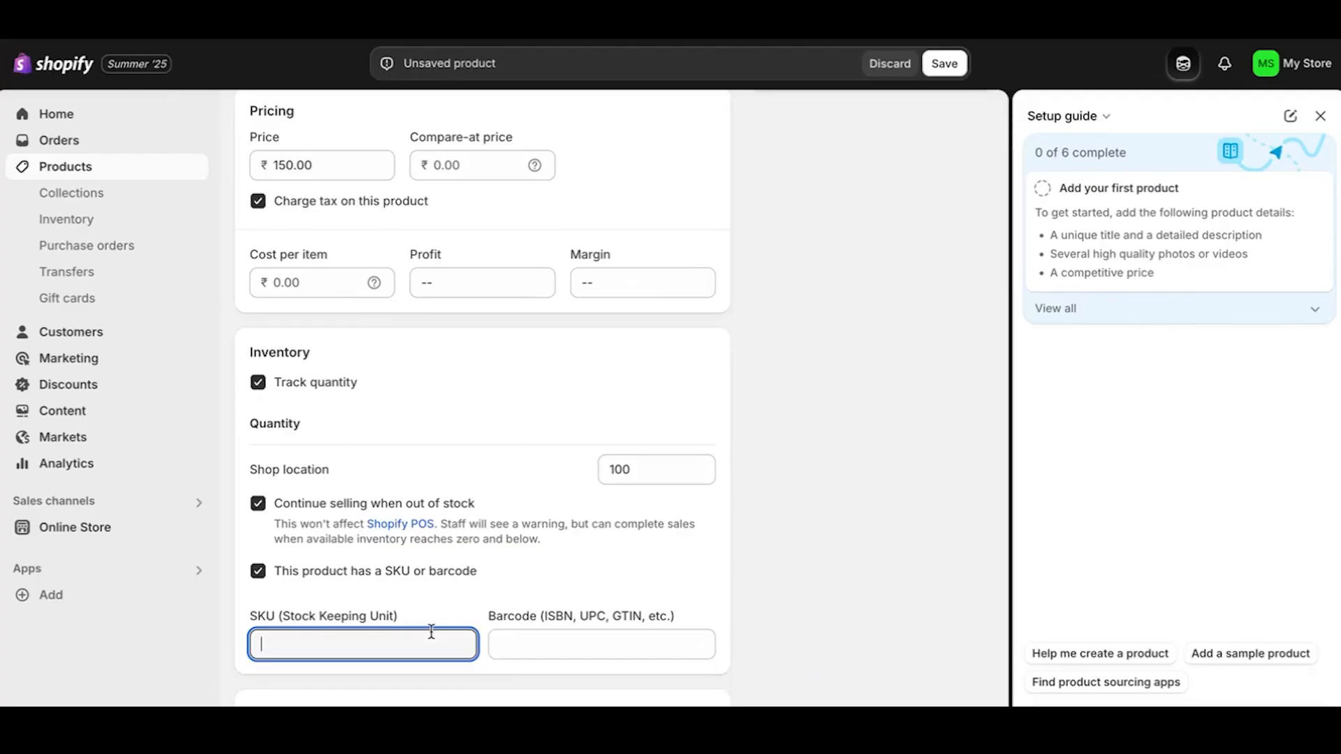
{"action": "type", "text": "BV001"}
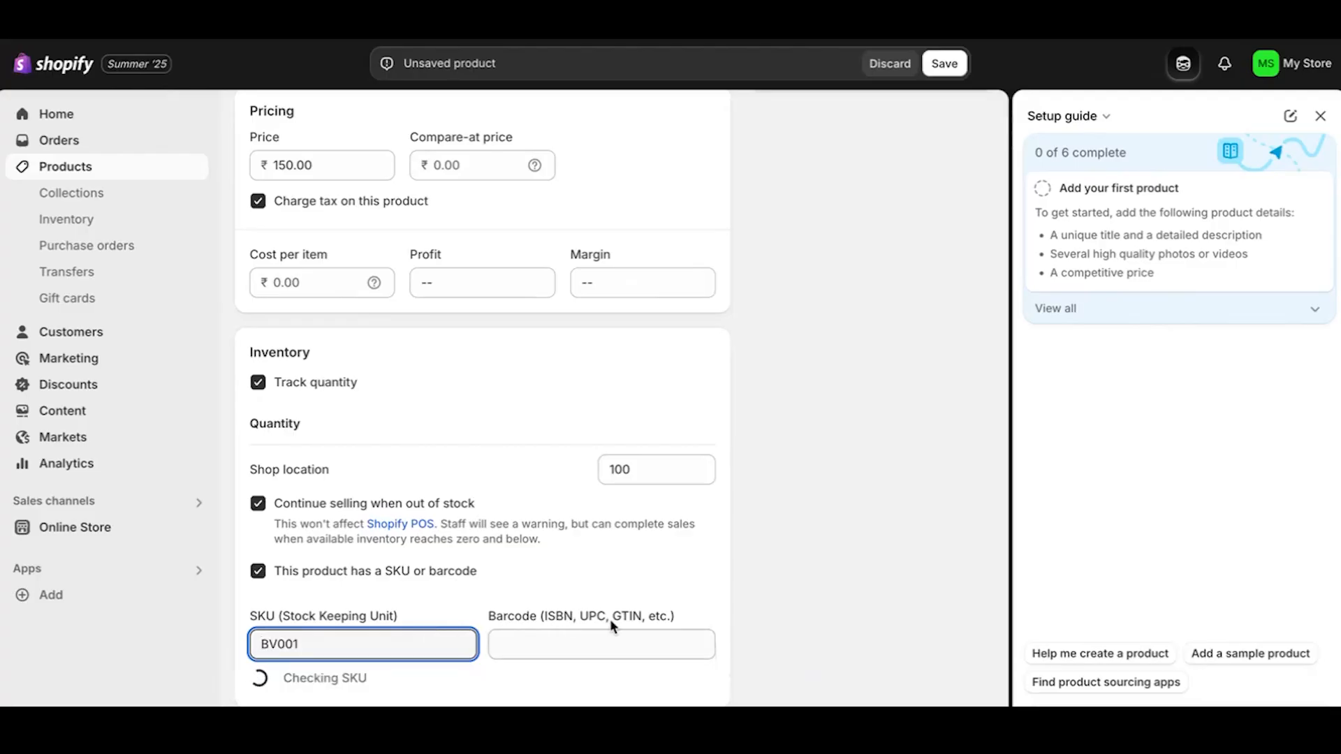
{"action": "left_click", "coordinate": [571, 588]}
{"action": "scroll", "coordinate": [572, 592], "scroll_direction": "down", "scroll_amount": 4}
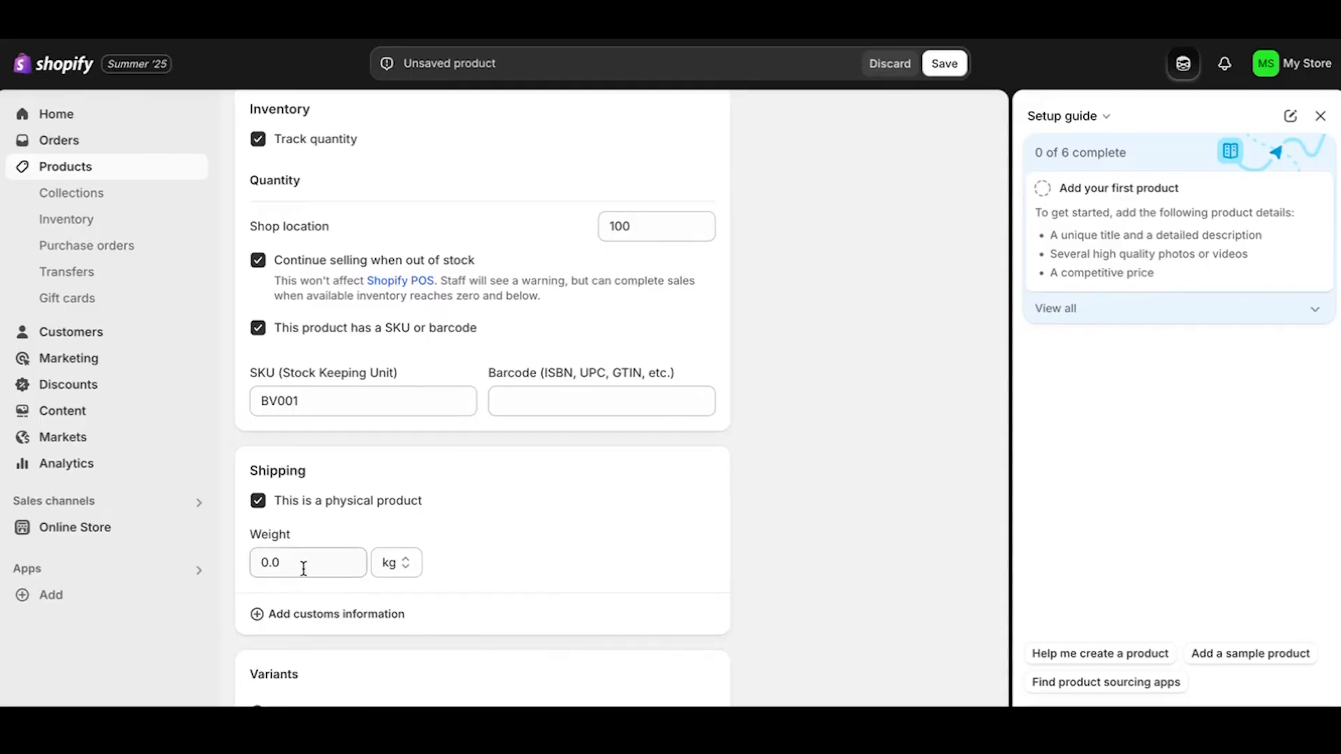
{"action": "scroll", "coordinate": [303, 567], "scroll_direction": "down", "scroll_amount": 2}
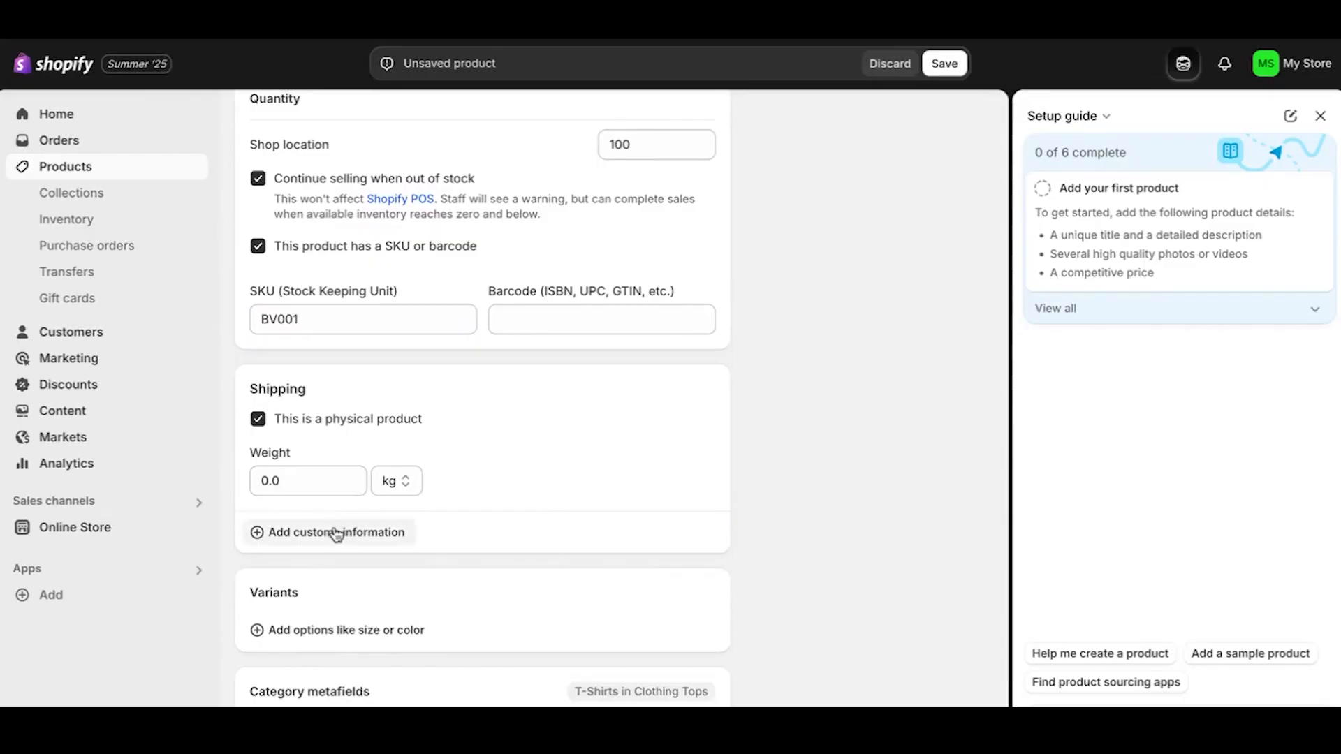
Reveal the customs information fields and review the Color Blue and Neckline Round metafields.
{"action": "left_click", "coordinate": [335, 534]}
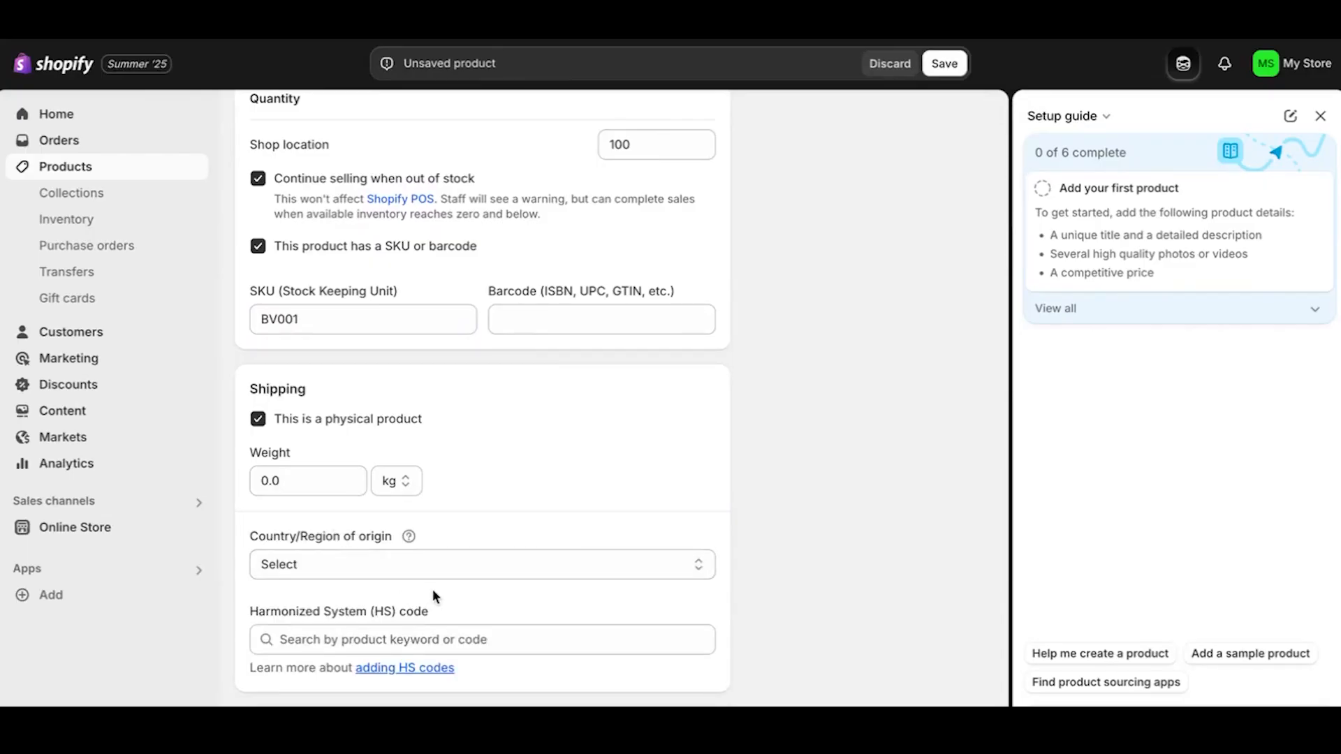
{"action": "scroll", "coordinate": [433, 595], "scroll_direction": "down", "scroll_amount": 3}
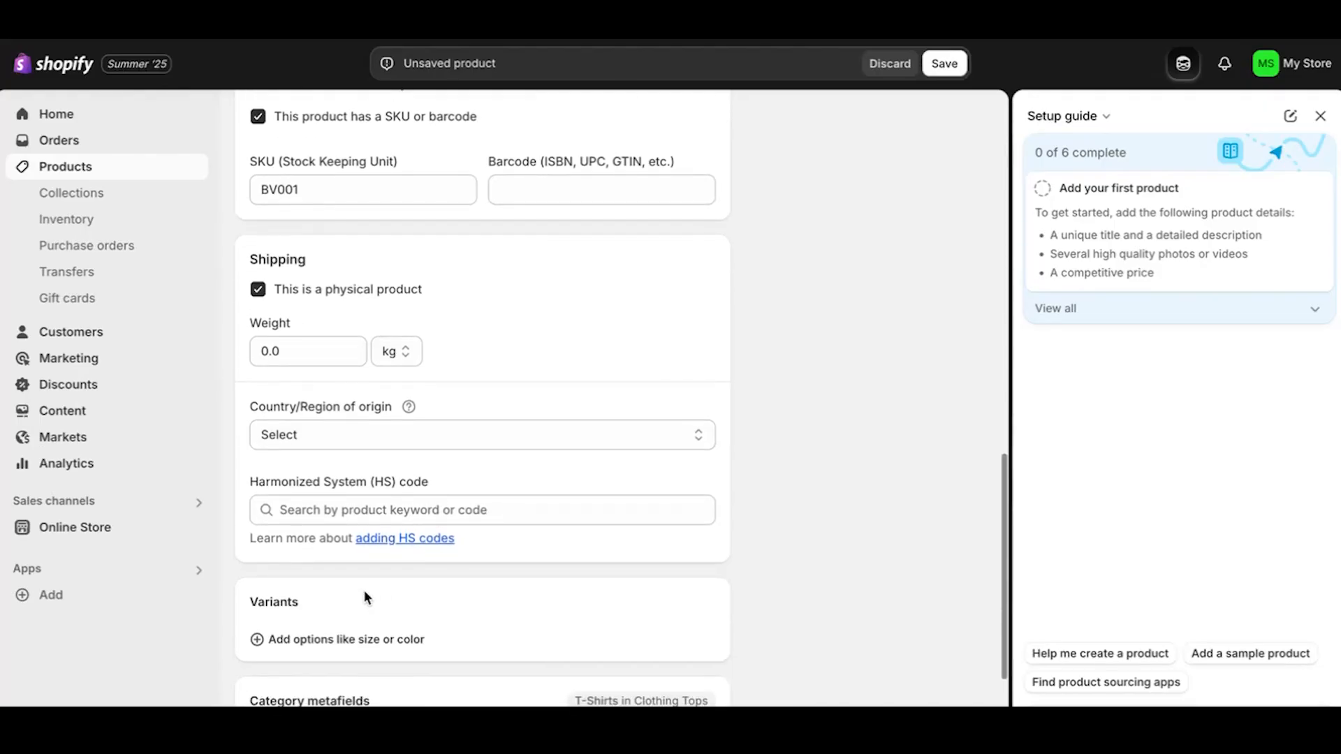
{"action": "scroll", "coordinate": [366, 597], "scroll_direction": "down", "scroll_amount": 2}
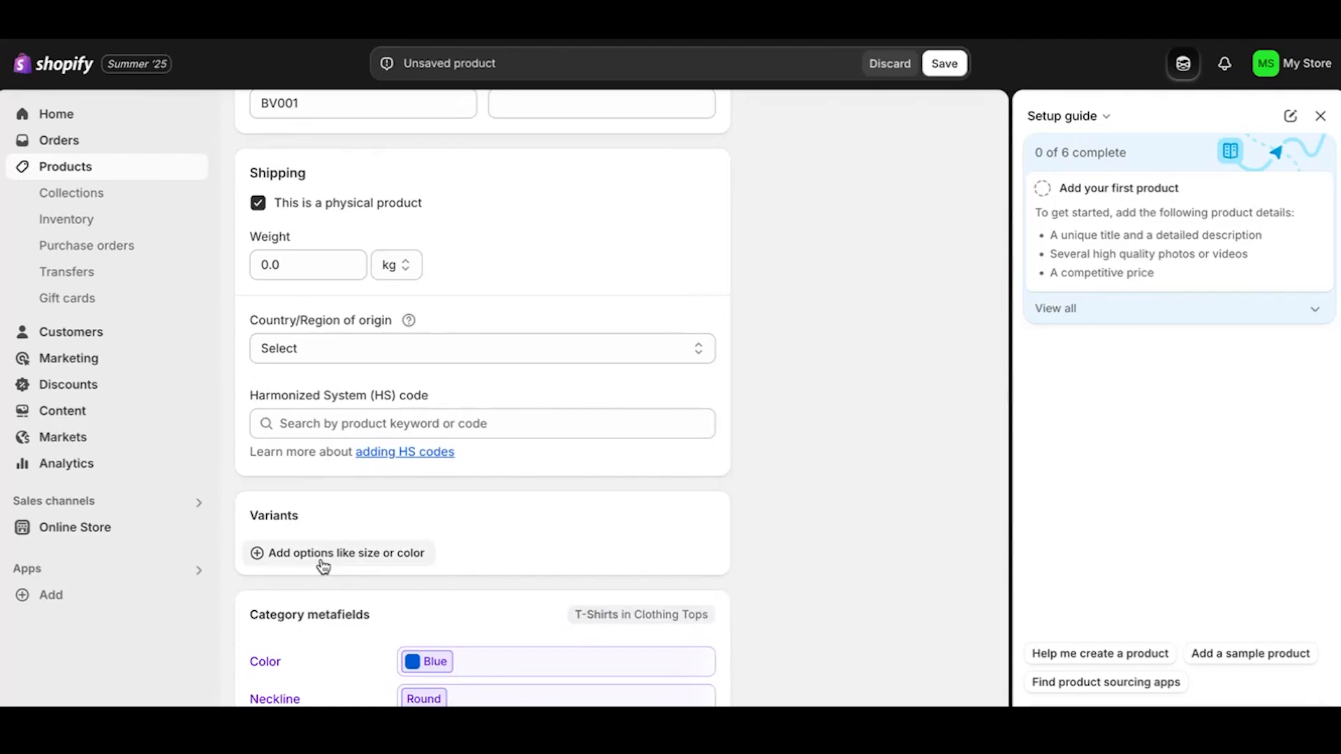
{"action": "scroll", "coordinate": [408, 594], "scroll_direction": "down", "scroll_amount": 2}
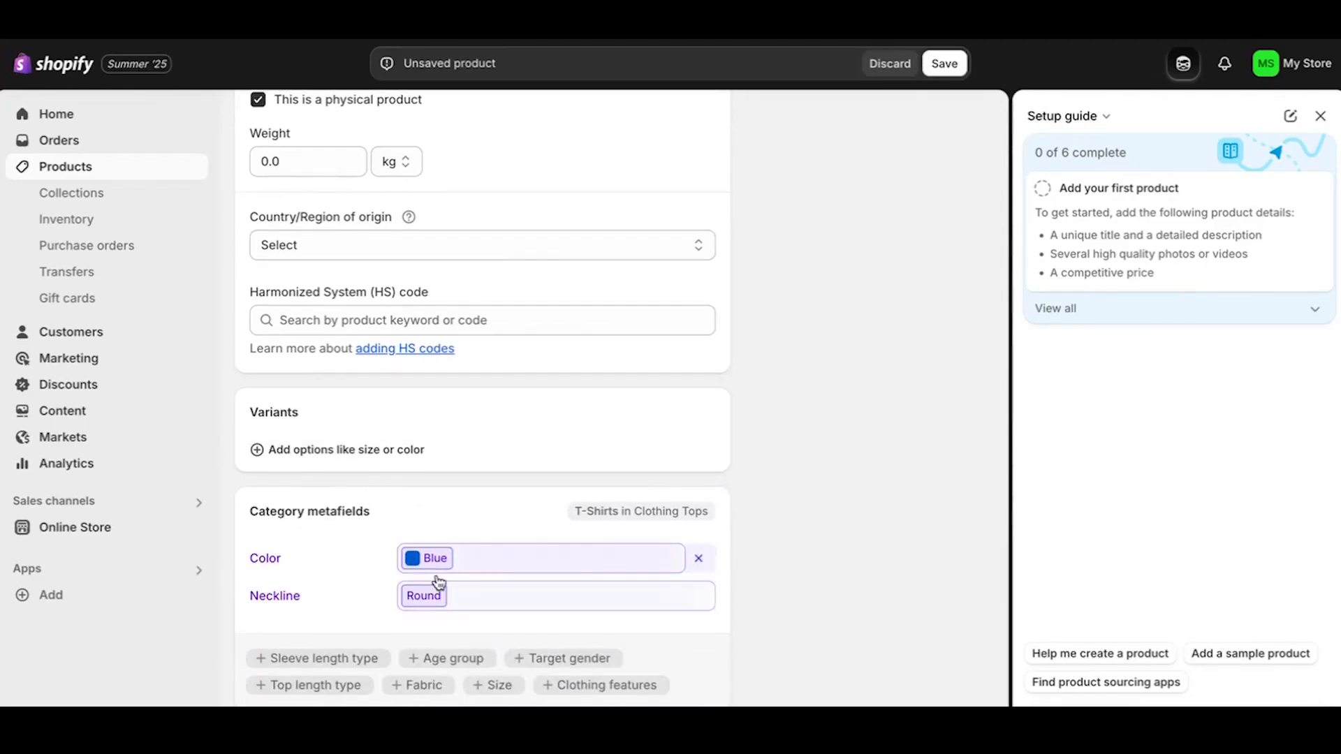
{"action": "scroll", "coordinate": [427, 531], "scroll_direction": "down", "scroll_amount": 1}
{"action": "scroll", "coordinate": [428, 532], "scroll_direction": "down", "scroll_amount": 1}
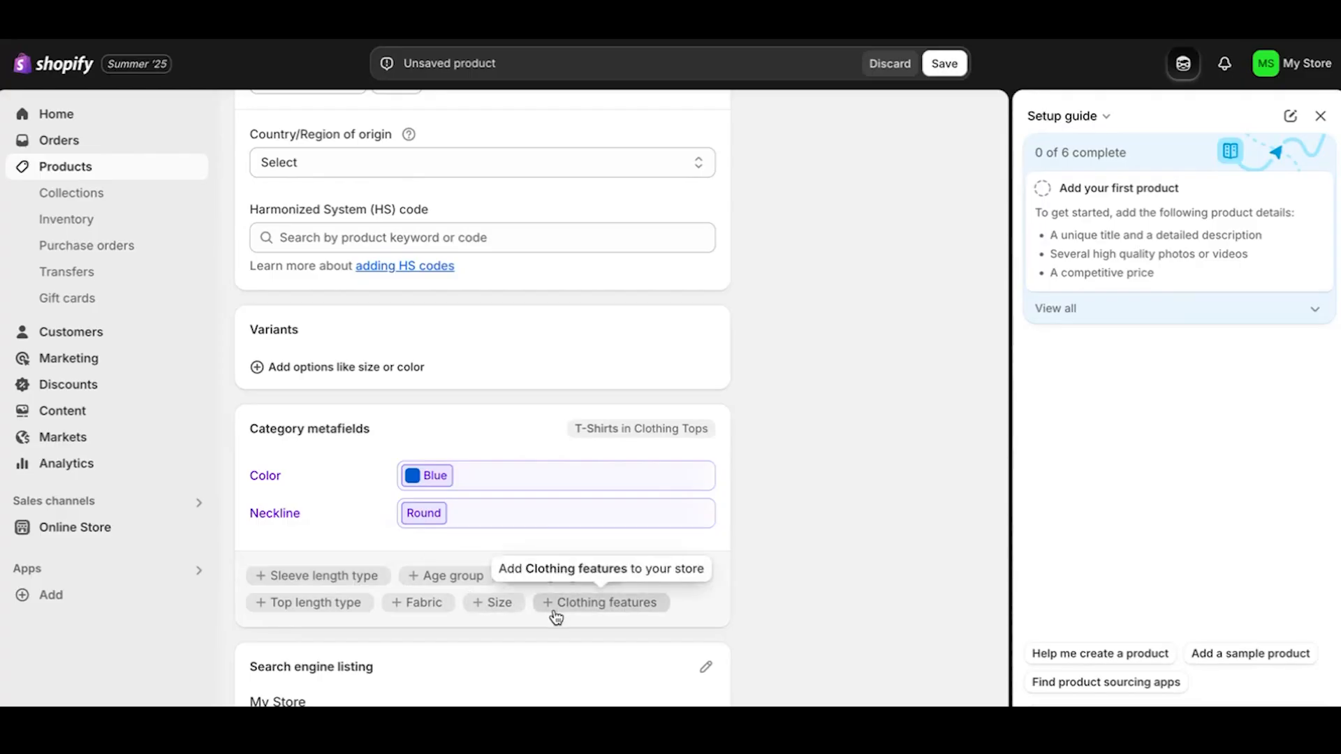
{"action": "scroll", "coordinate": [553, 613], "scroll_direction": "down", "scroll_amount": 1}
{"action": "scroll", "coordinate": [553, 609], "scroll_direction": "down", "scroll_amount": 1}
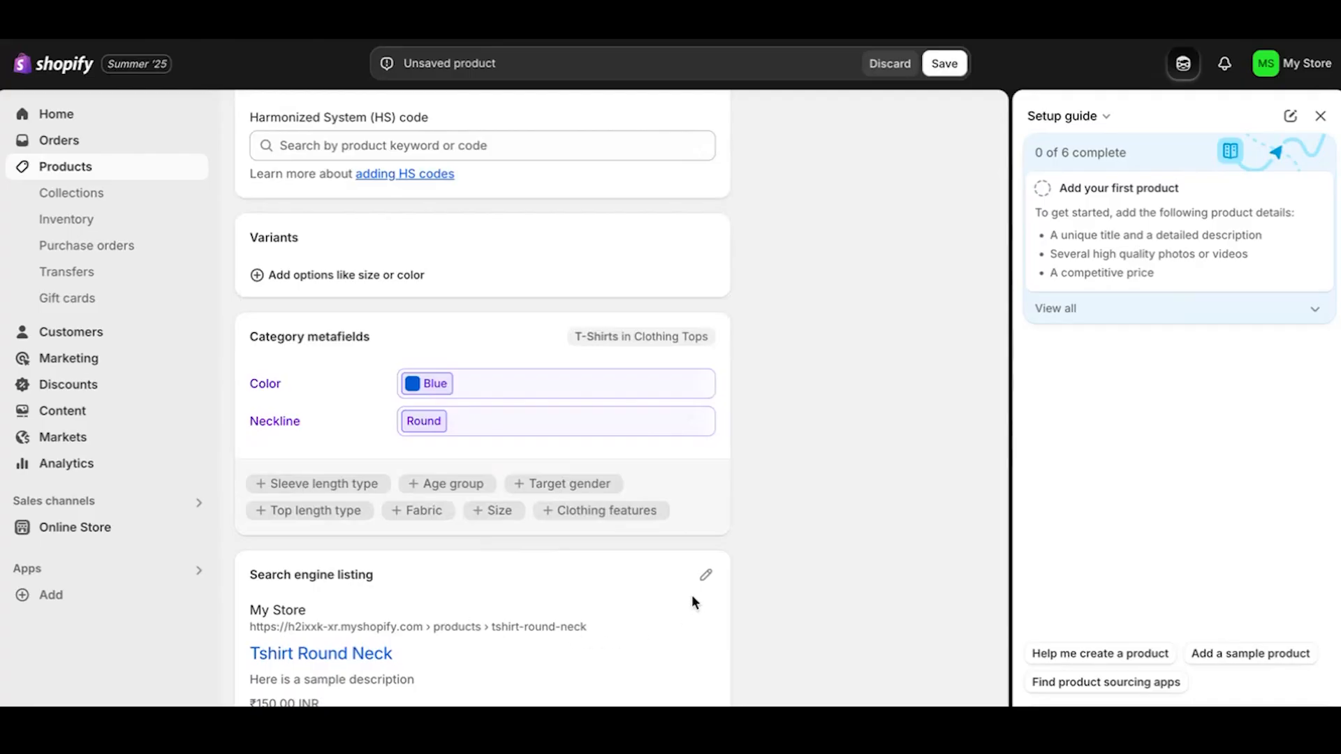
{"action": "left_click", "coordinate": [702, 578]}
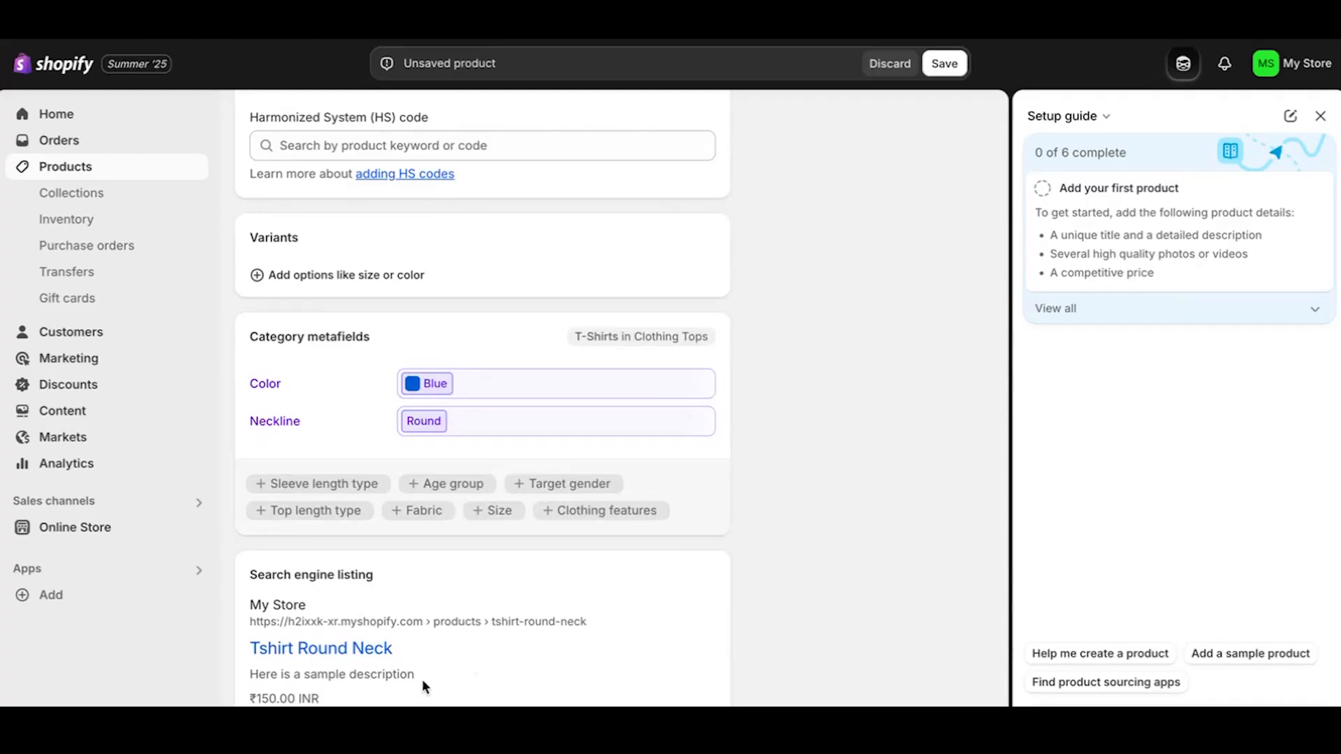
Check the search listing's page title and URL handle, then save the product with Ctrl+S.
{"action": "scroll", "coordinate": [422, 682], "scroll_direction": "down", "scroll_amount": 3}
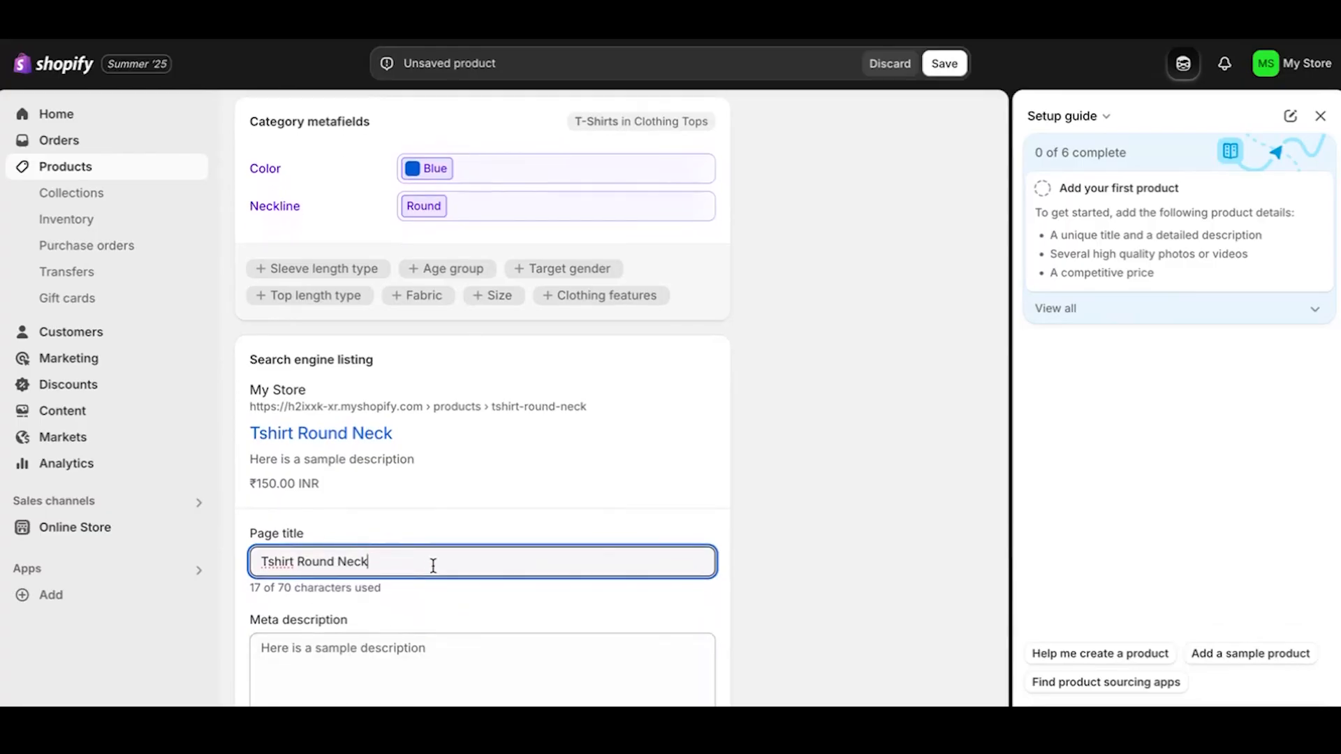
{"action": "scroll", "coordinate": [433, 565], "scroll_direction": "down", "scroll_amount": 1}
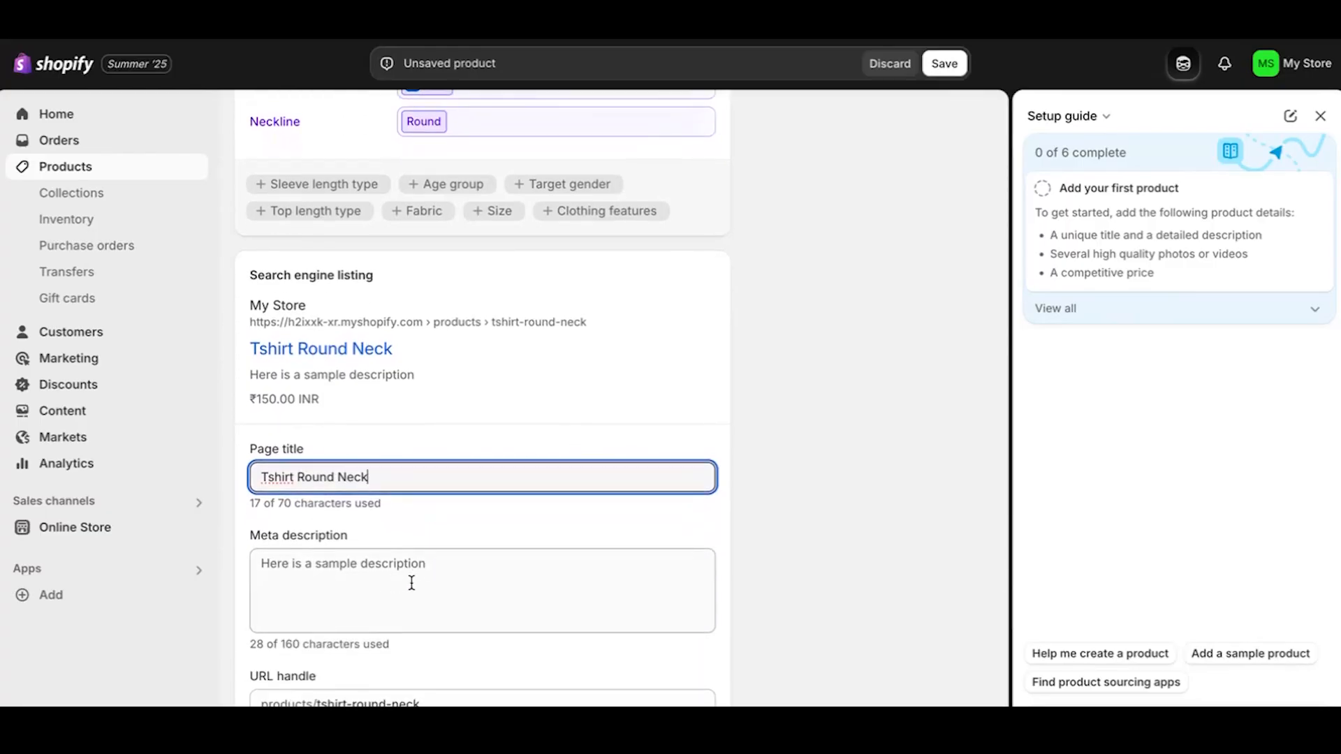
{"action": "left_click", "coordinate": [442, 699]}
{"action": "left_click", "coordinate": [480, 666]}
{"action": "scroll", "coordinate": [482, 659], "scroll_direction": "down", "scroll_amount": 1}
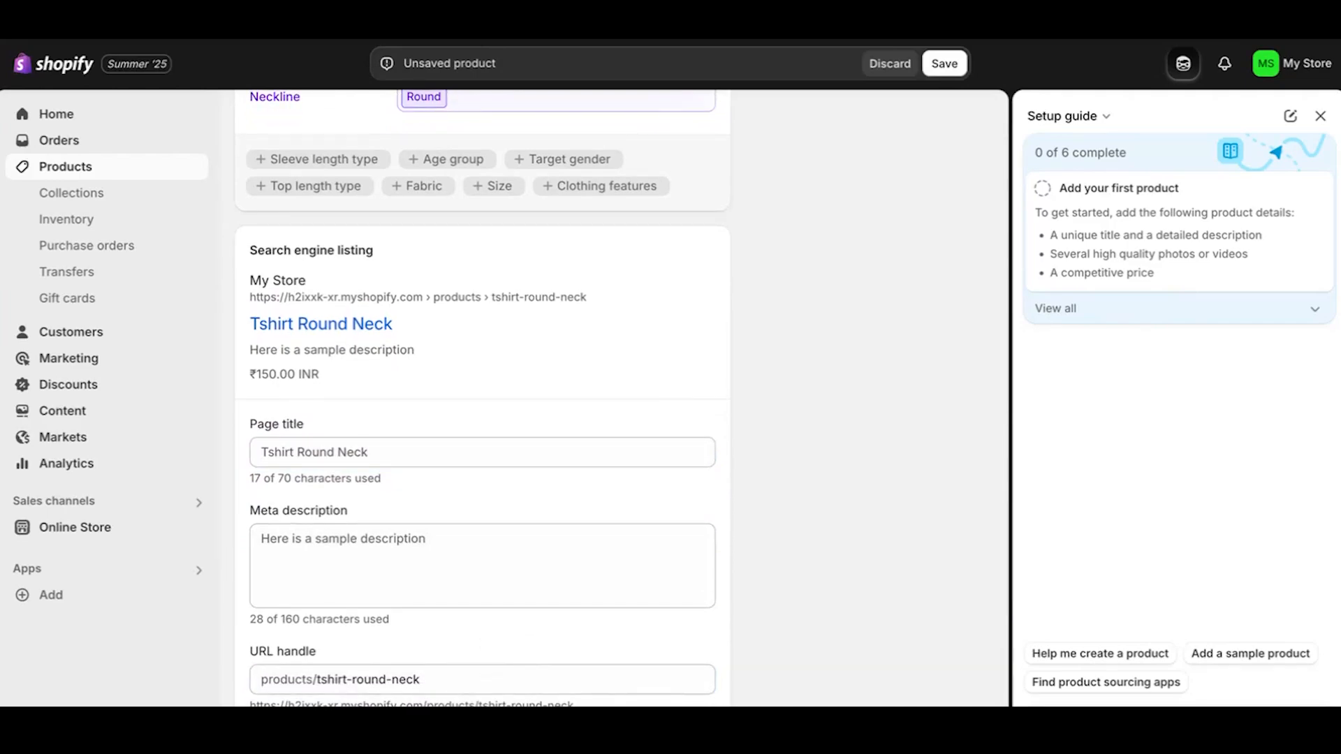
{"action": "key", "text": "ctrl+s"}
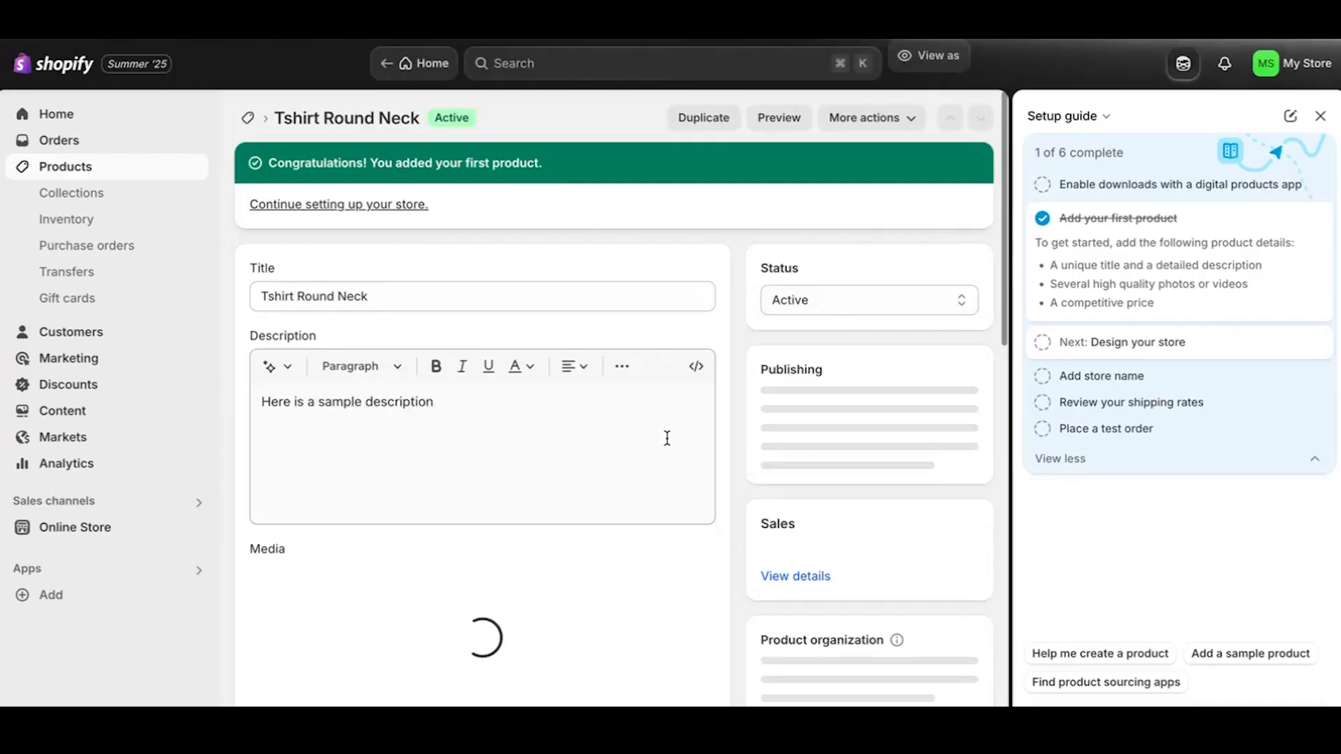
Go back to the Home setup guide, now 1 of 6 done, and expand Design your store.
{"action": "left_click", "coordinate": [343, 208]}
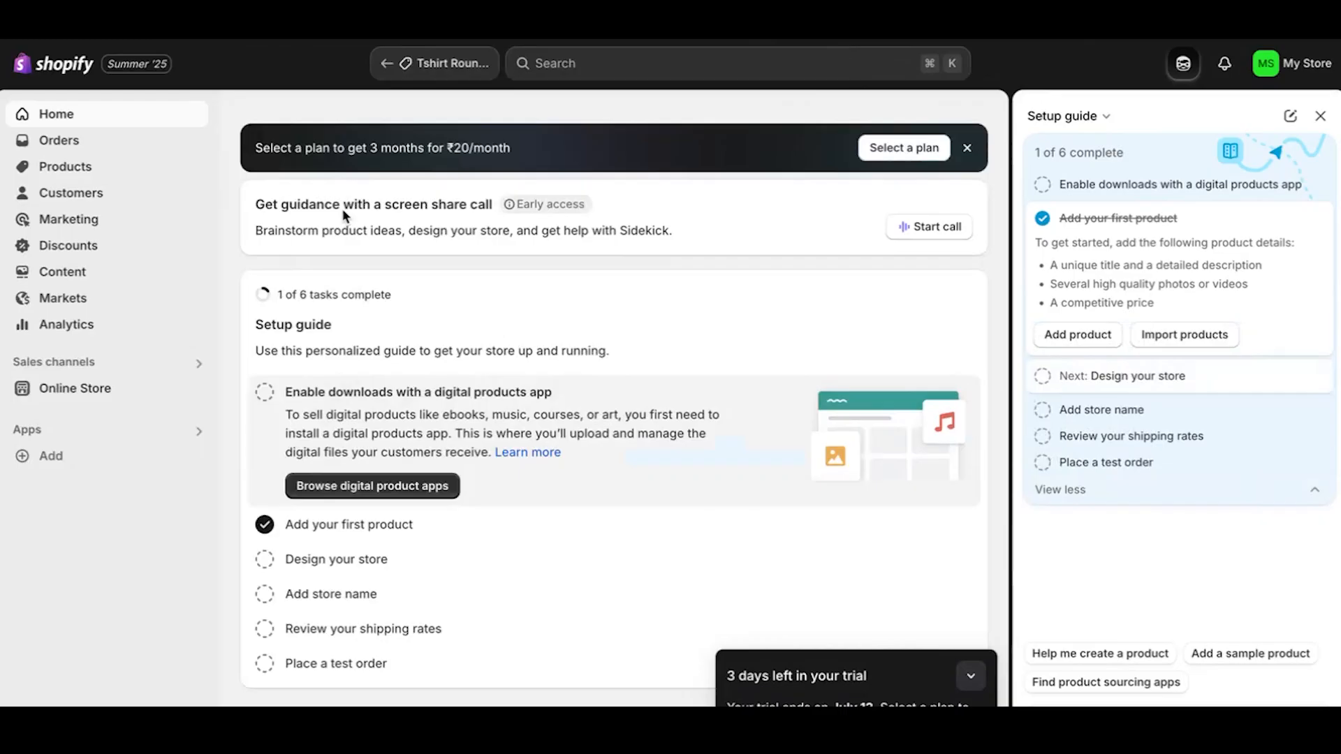
{"action": "left_click", "coordinate": [316, 559]}
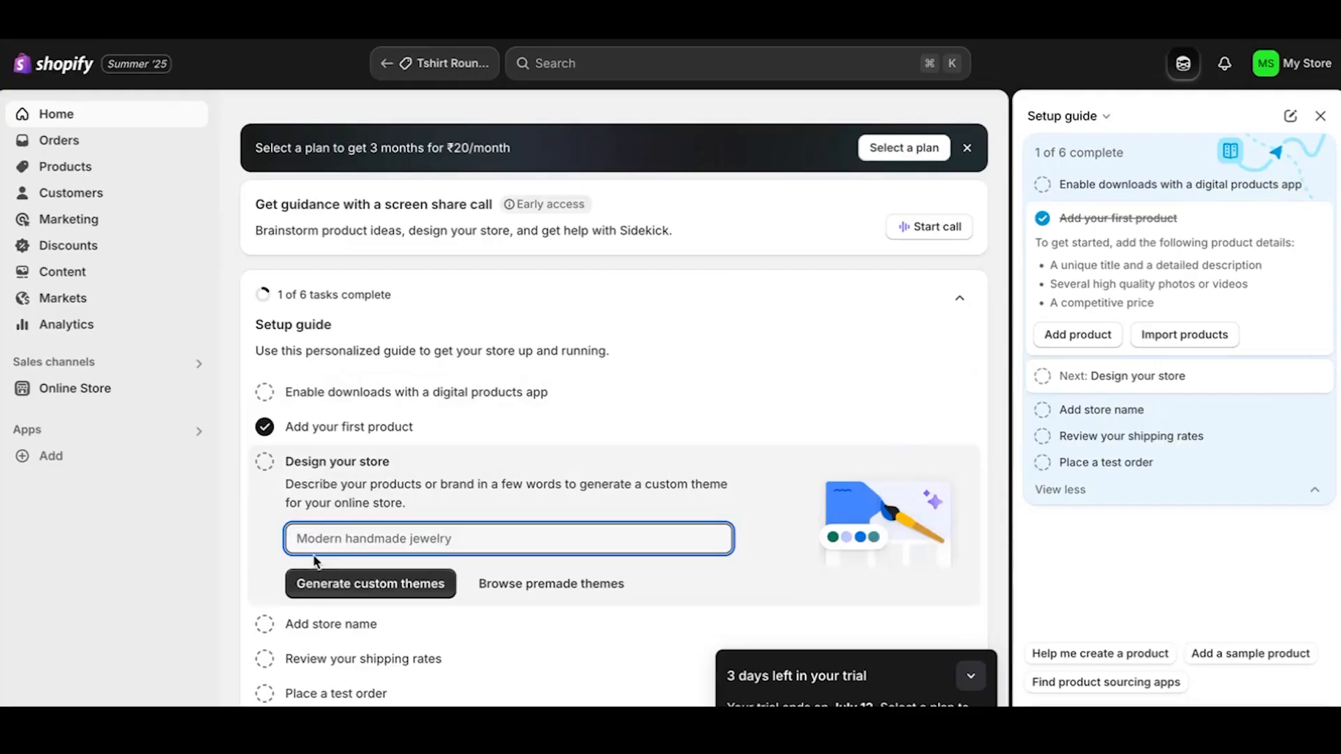
Paste a short store description into the theme field, then go browse the premade themes.
{"action": "type", "text": "All in one marketplace"}
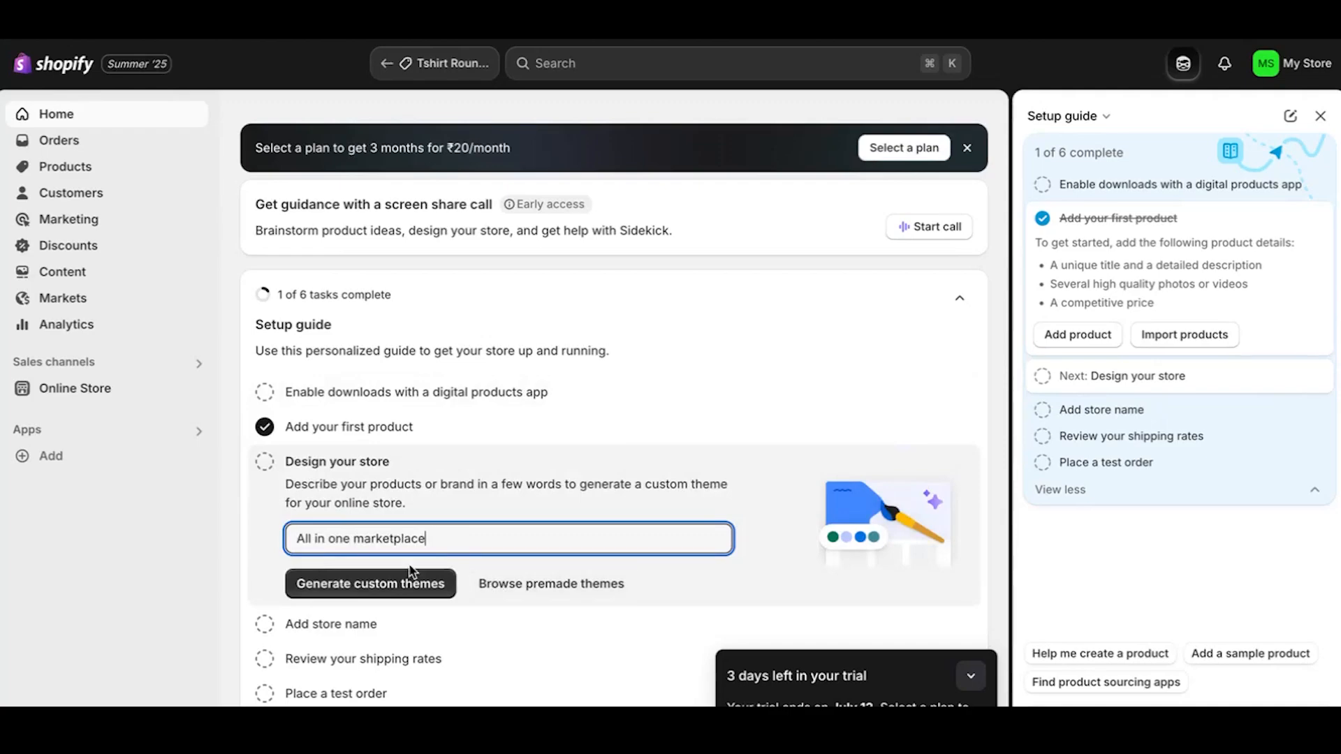
{"action": "left_click", "coordinate": [503, 587]}
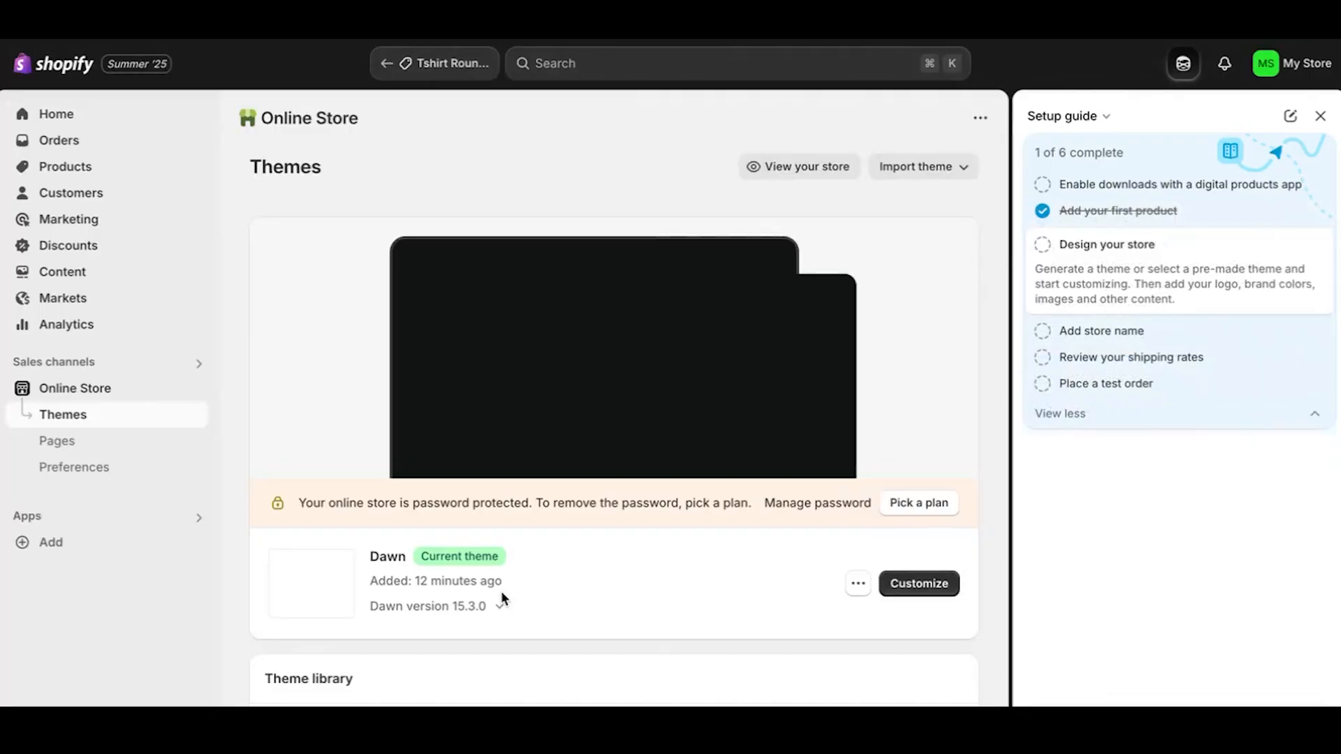
{"action": "scroll", "coordinate": [501, 591], "scroll_direction": "down", "scroll_amount": 3}
{"action": "scroll", "coordinate": [501, 591], "scroll_direction": "down", "scroll_amount": 3}
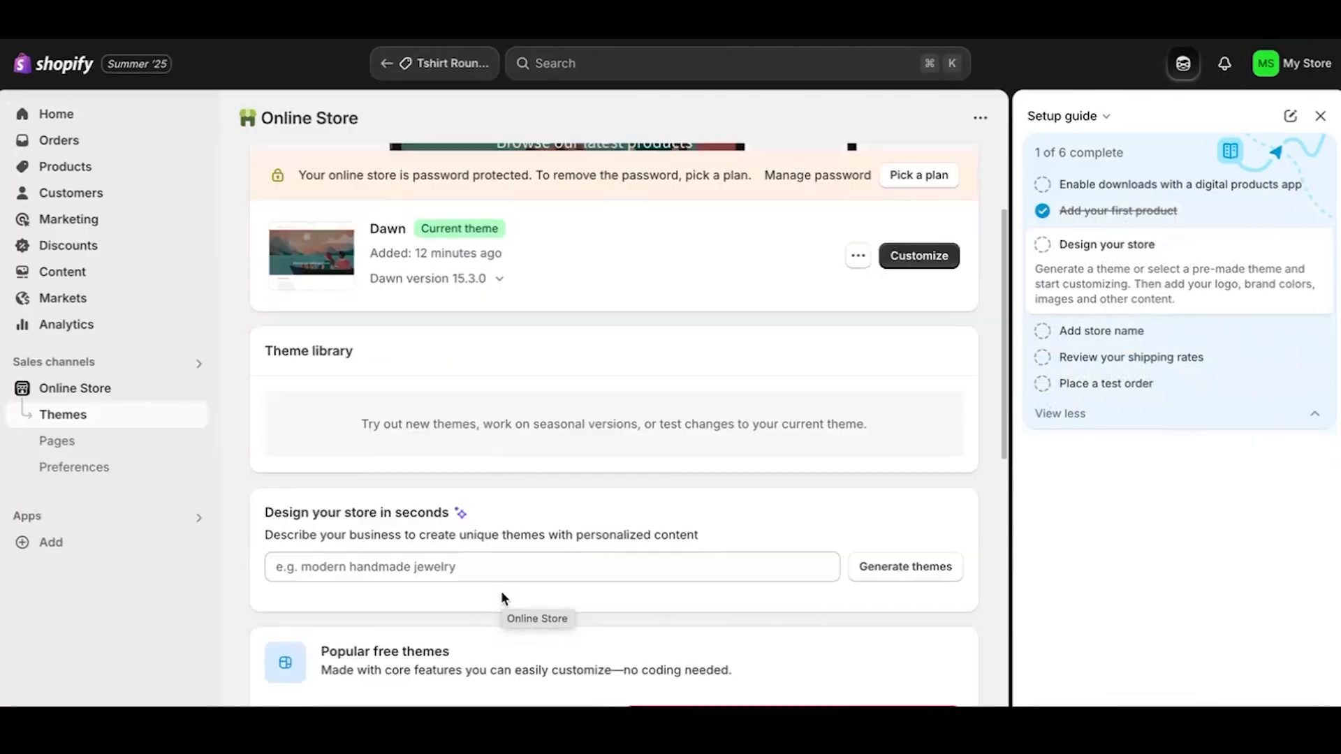
{"action": "scroll", "coordinate": [501, 591], "scroll_direction": "up", "scroll_amount": 3}
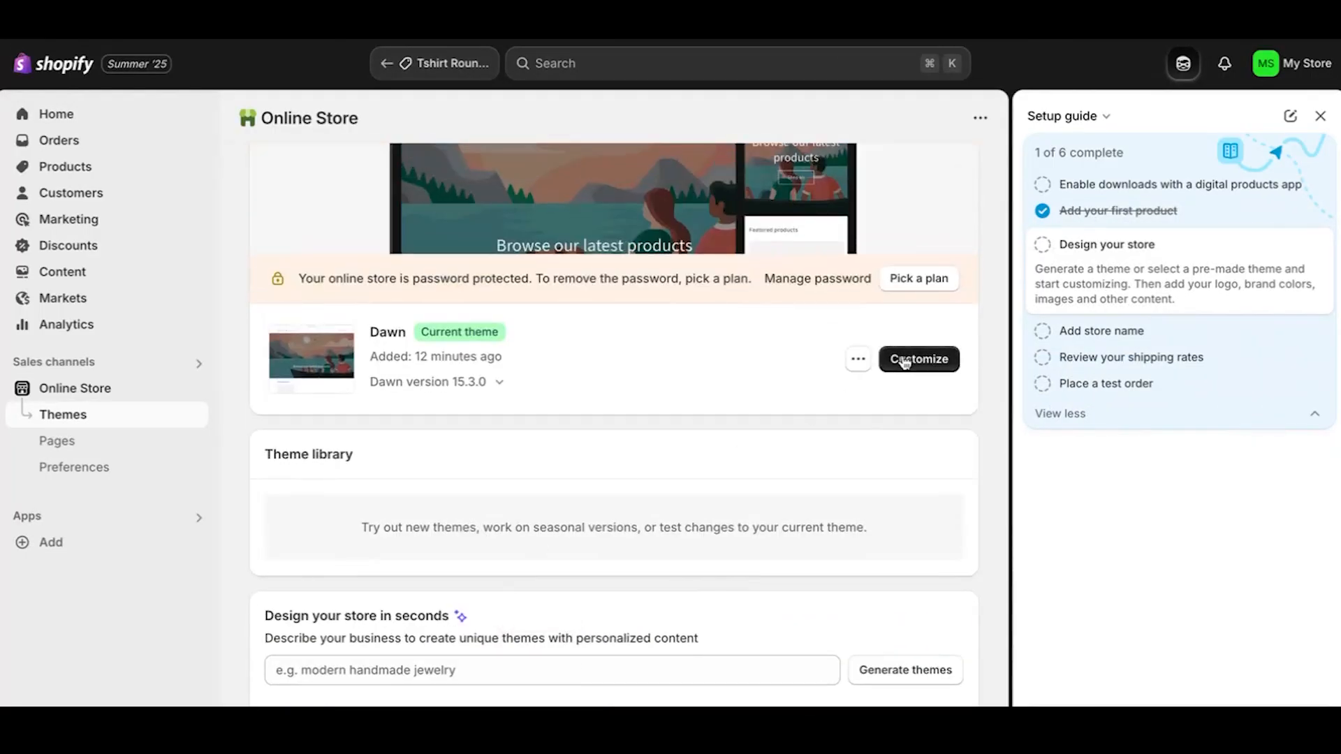
{"action": "scroll", "coordinate": [639, 346], "scroll_direction": "up", "scroll_amount": 2}
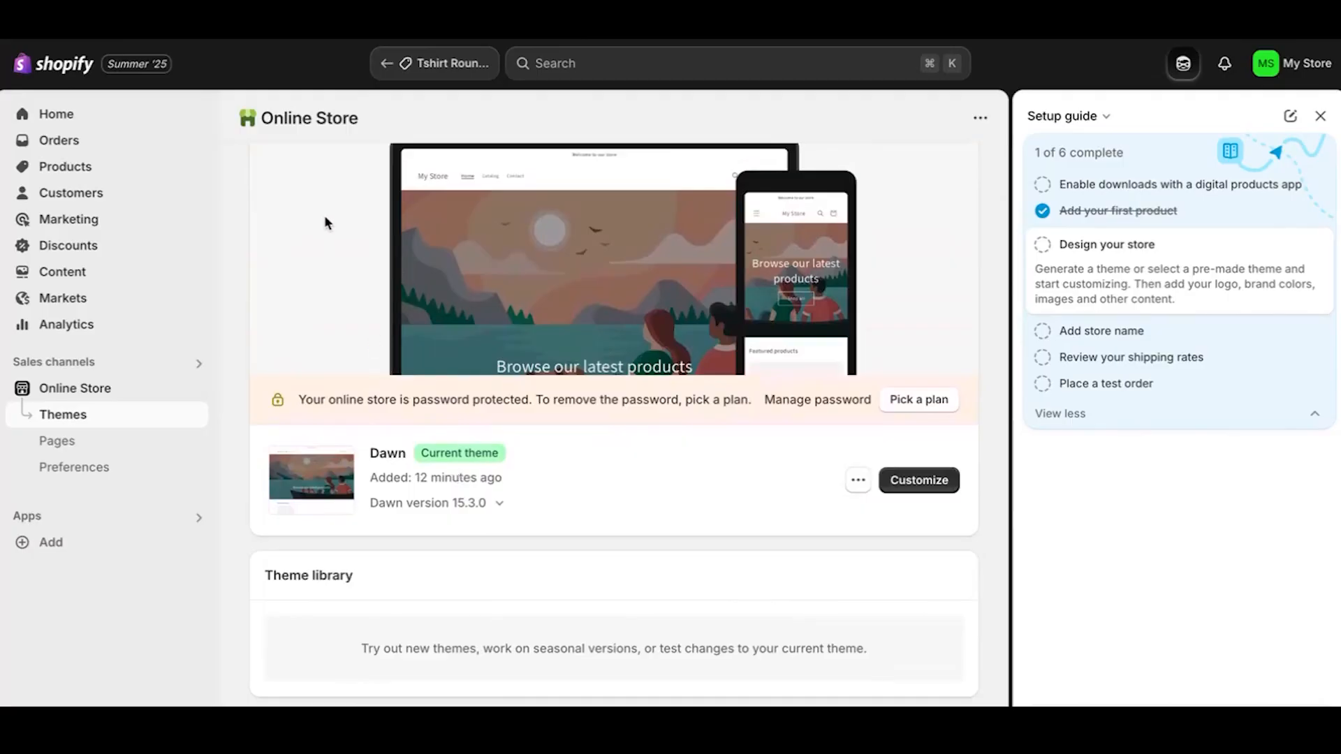
Scroll down to Popular free themes and let Horizon 2.0.0 install into the library.
{"action": "scroll", "coordinate": [550, 497], "scroll_direction": "down", "scroll_amount": 8}
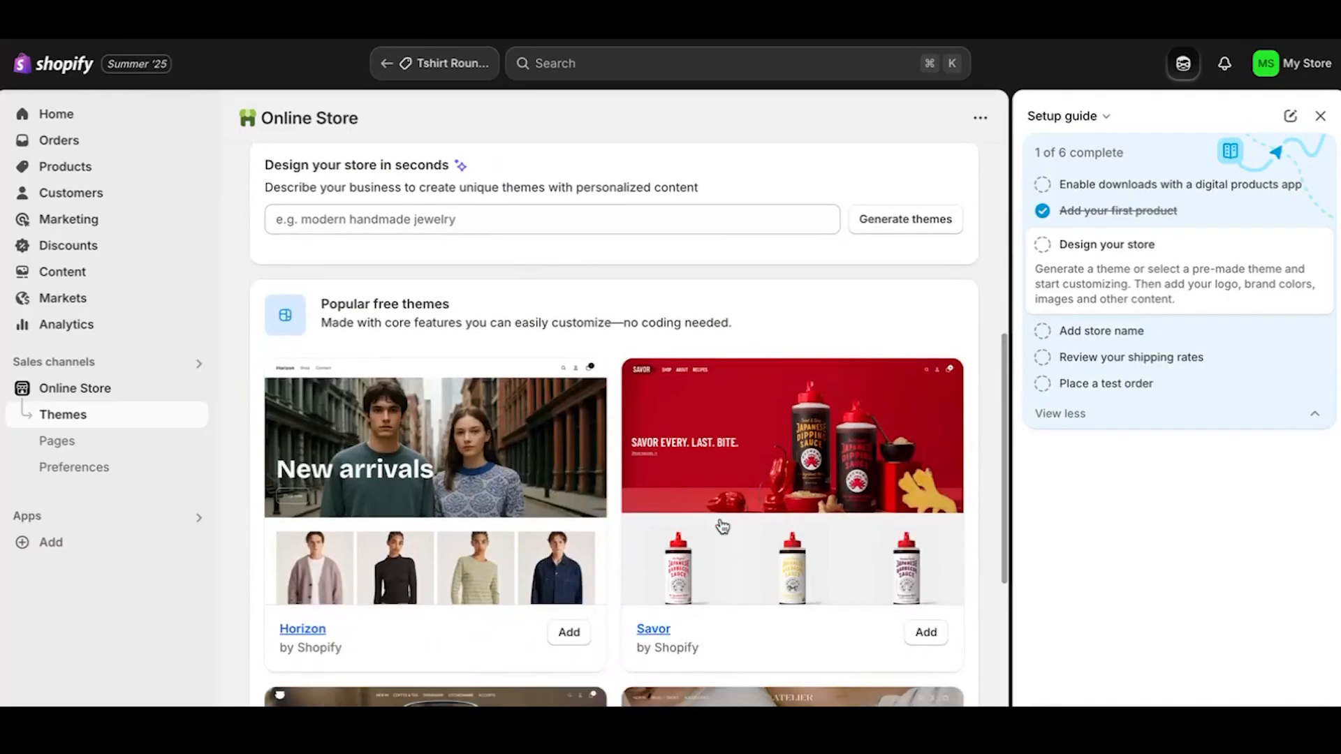
{"action": "scroll", "coordinate": [723, 527], "scroll_direction": "down", "scroll_amount": 1}
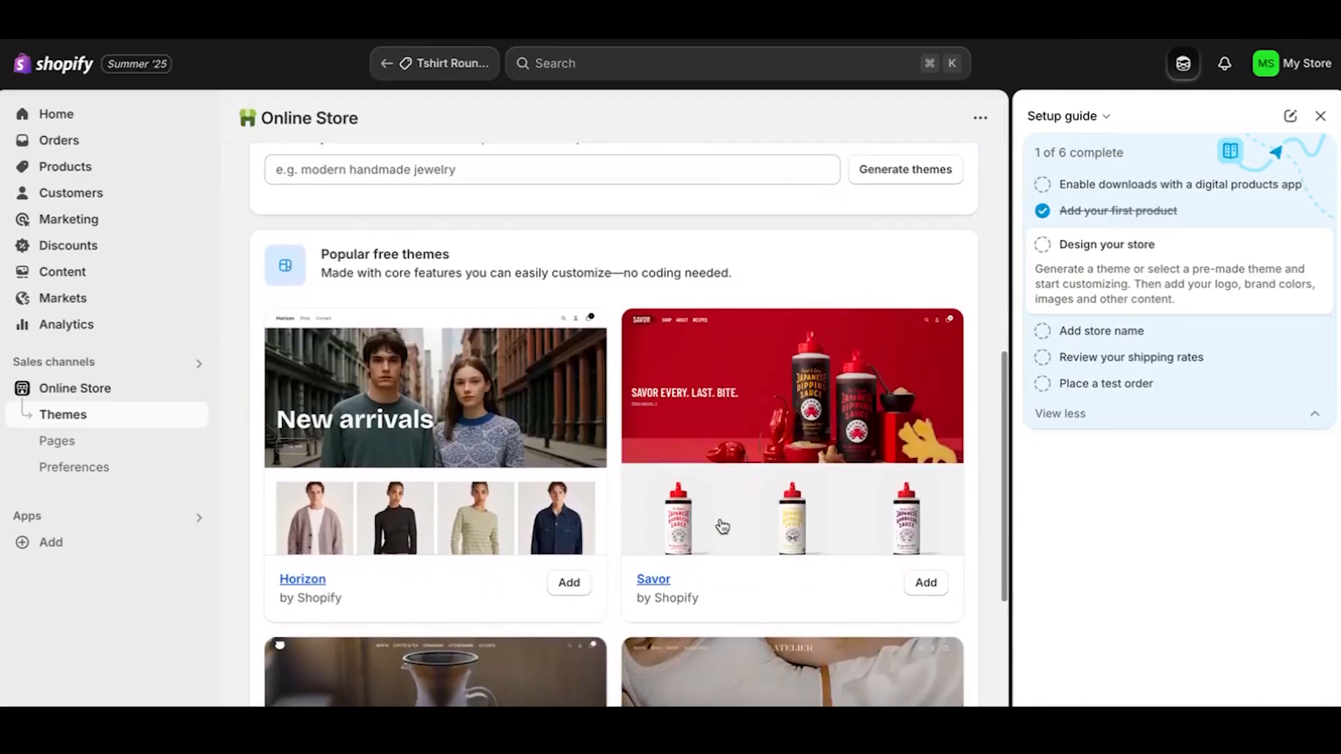
{"action": "scroll", "coordinate": [723, 527], "scroll_direction": "down", "scroll_amount": 1}
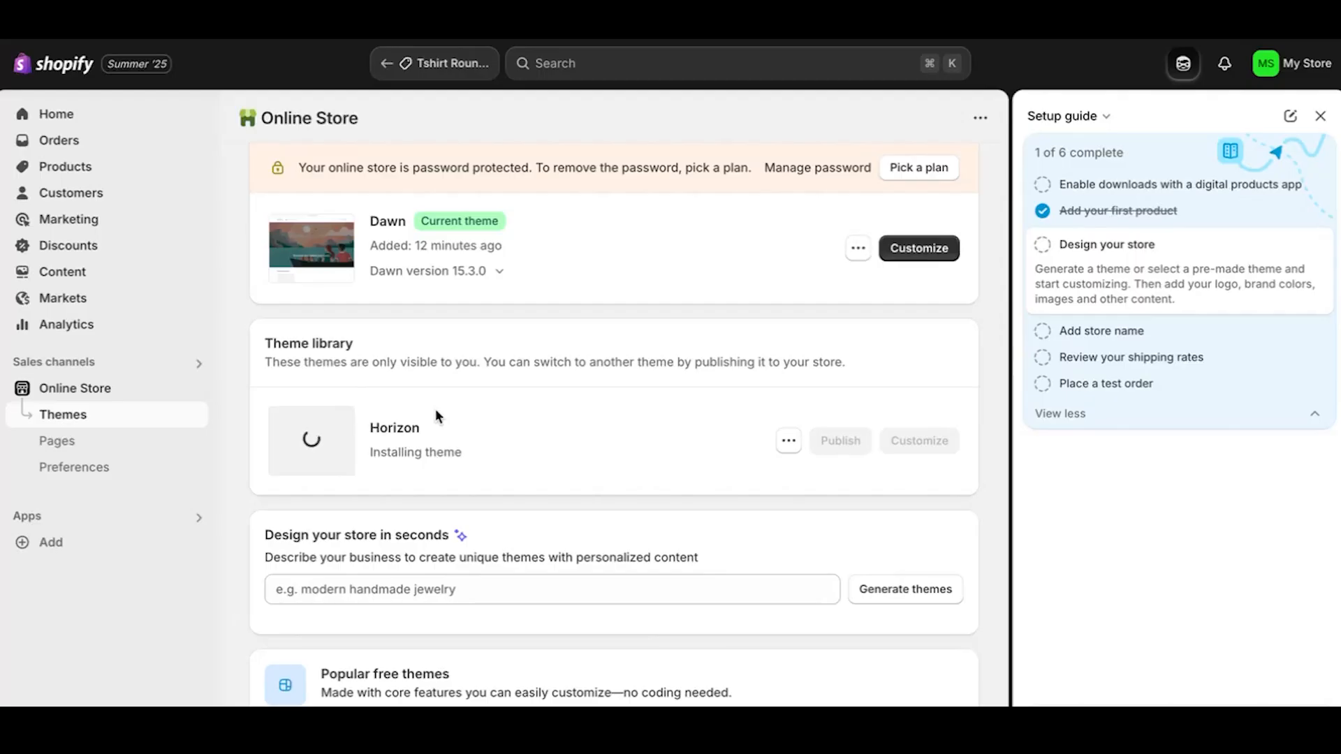
{"action": "scroll", "coordinate": [436, 412], "scroll_direction": "down", "scroll_amount": 2}
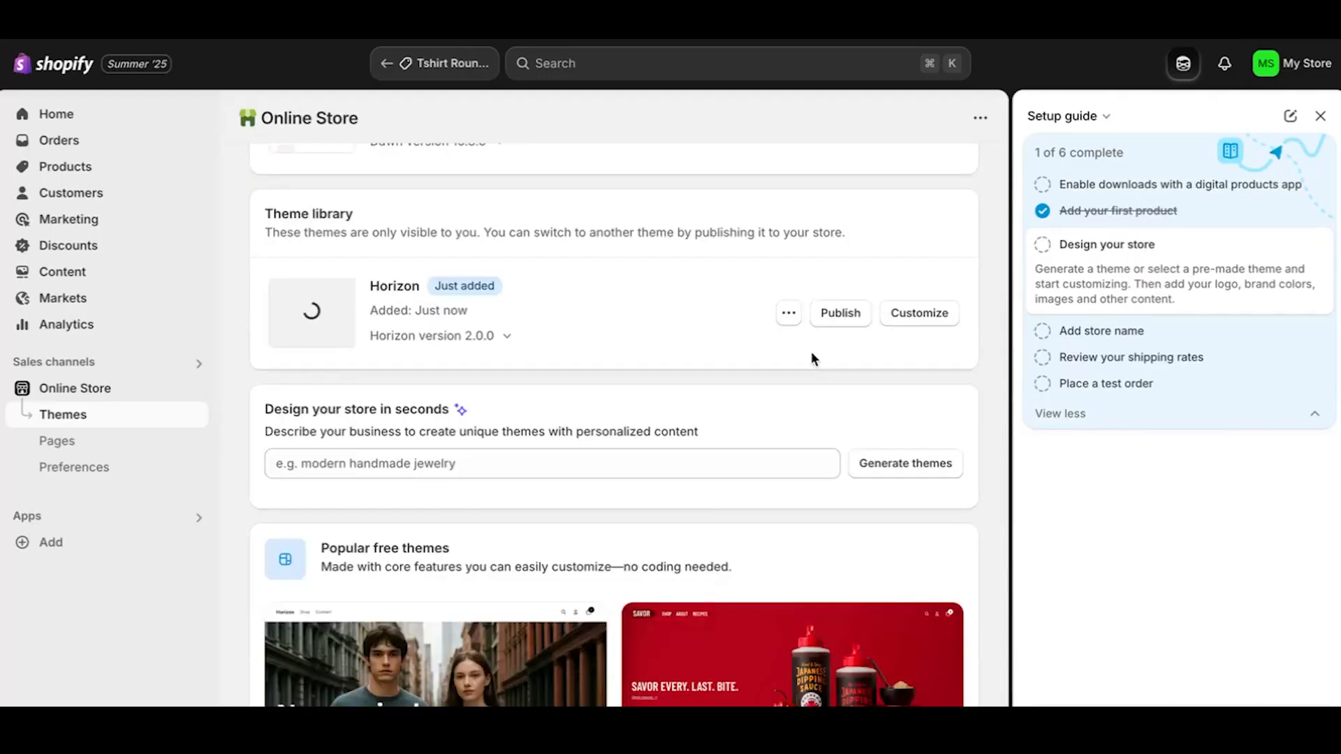
Publish Horizon in place of Dawn, then generate custom themes for a clothing store.
{"action": "left_click", "coordinate": [839, 314]}
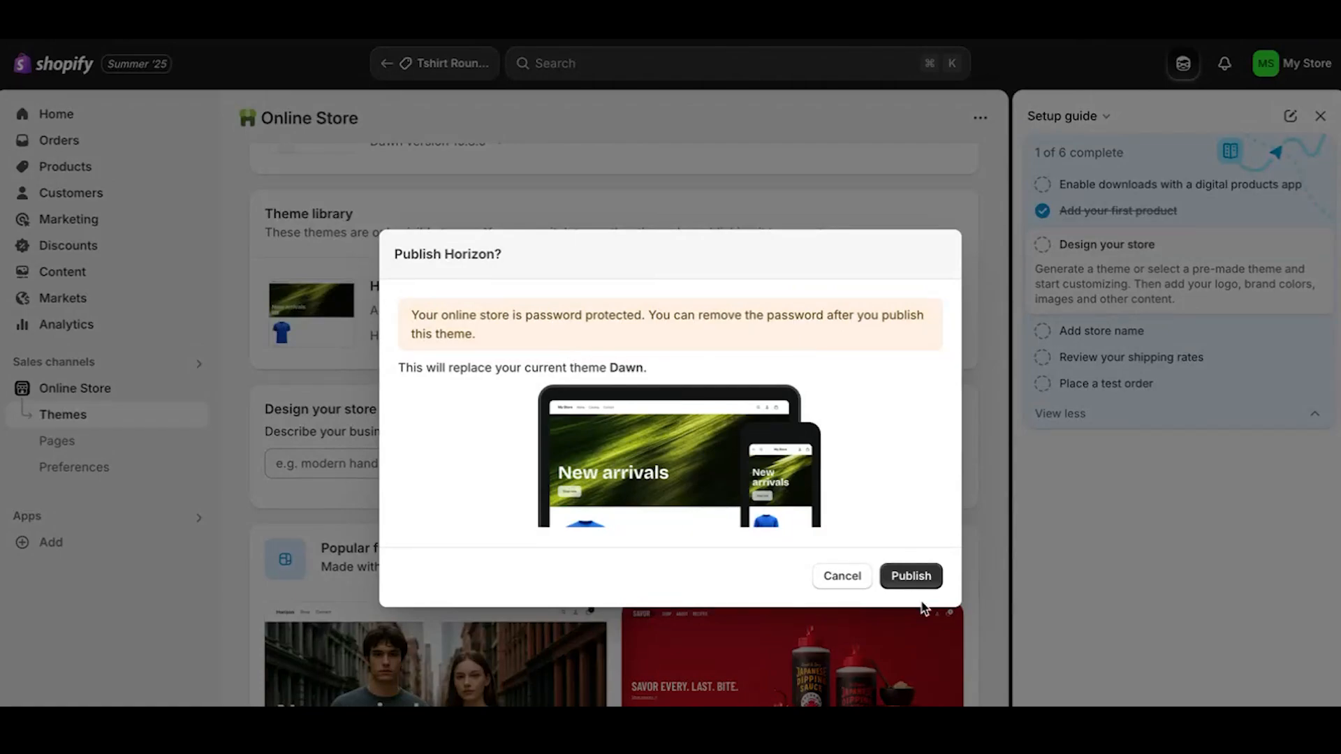
{"action": "left_click", "coordinate": [911, 575]}
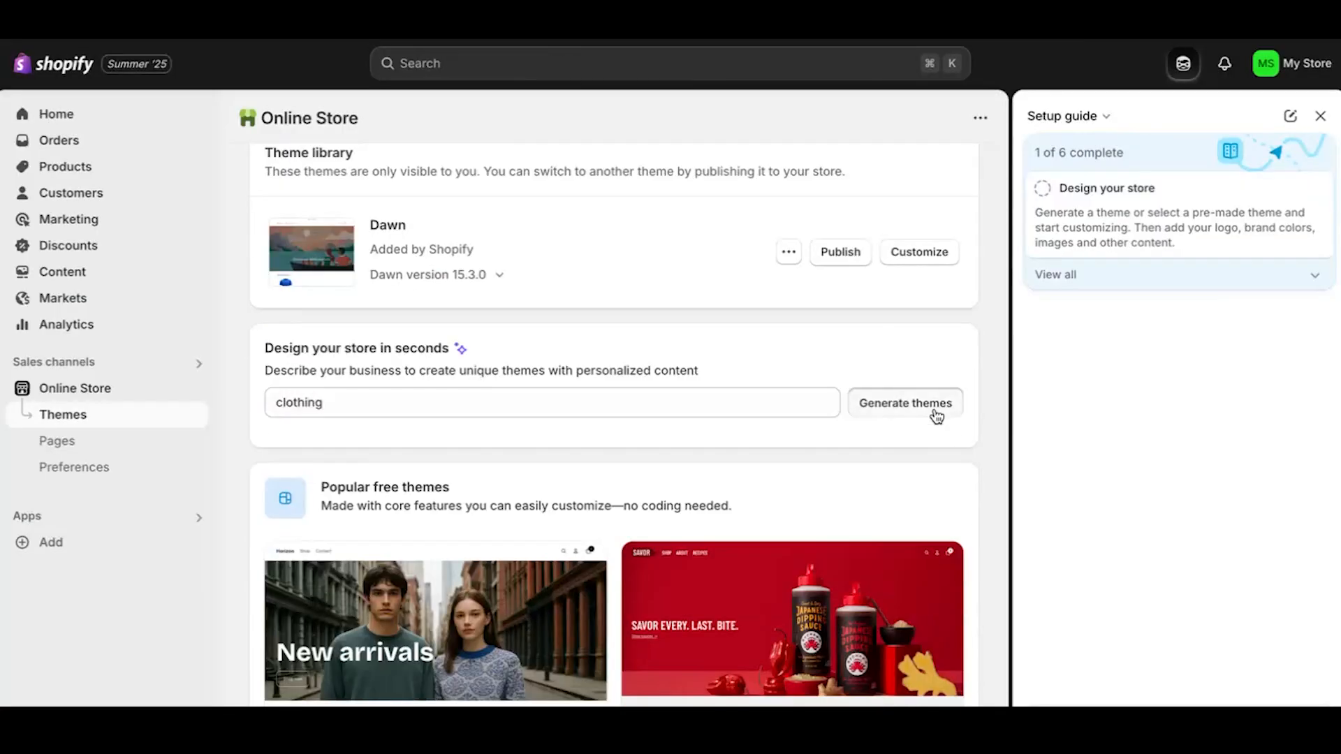
{"action": "left_click", "coordinate": [928, 407]}
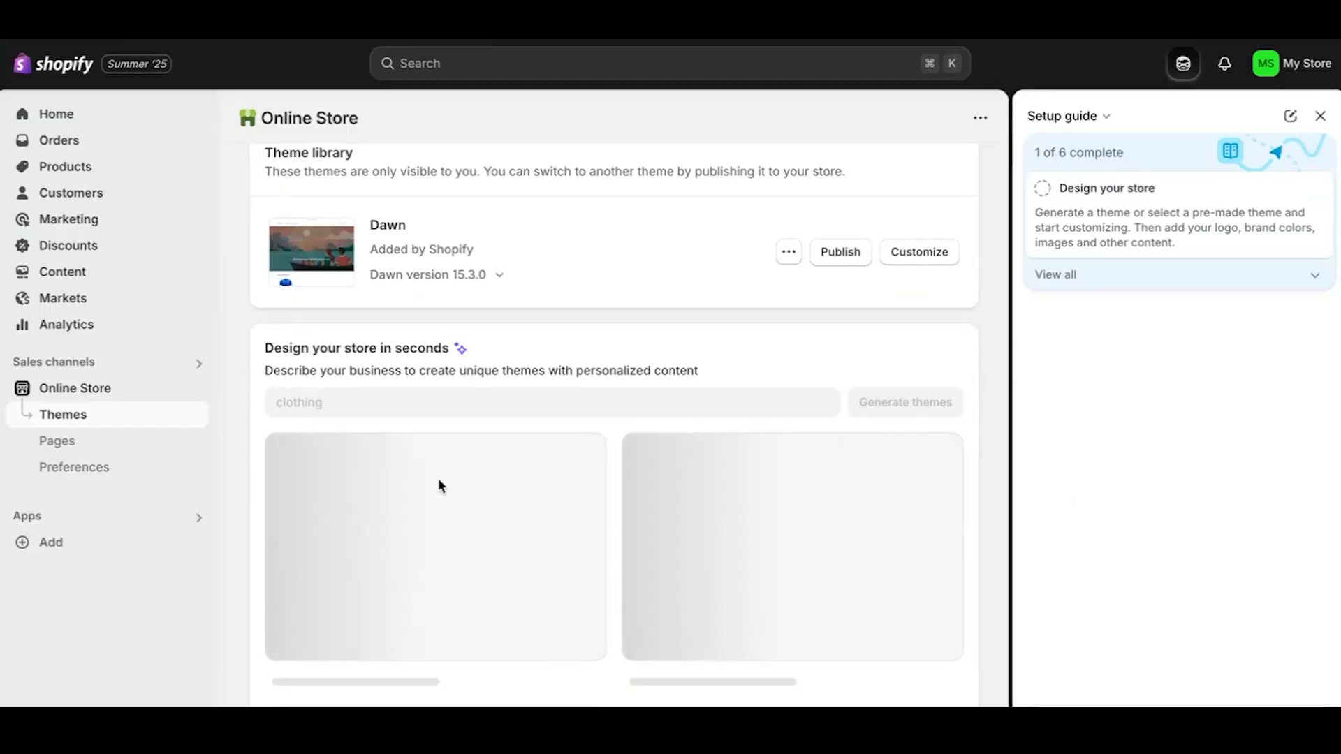
{"action": "scroll", "coordinate": [440, 486], "scroll_direction": "down", "scroll_amount": 2}
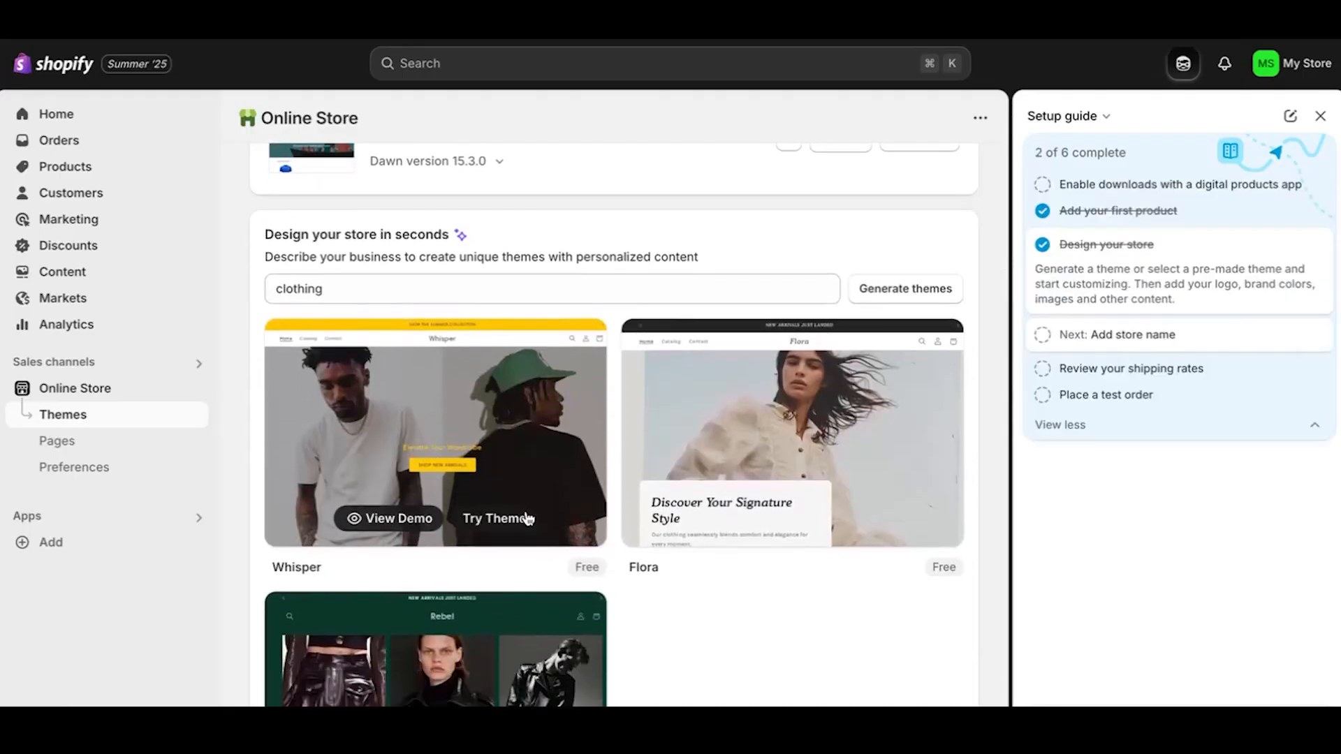
Preview the Whisper demo store, close it, and add Whisper to the theme library.
{"action": "left_click", "coordinate": [397, 519]}
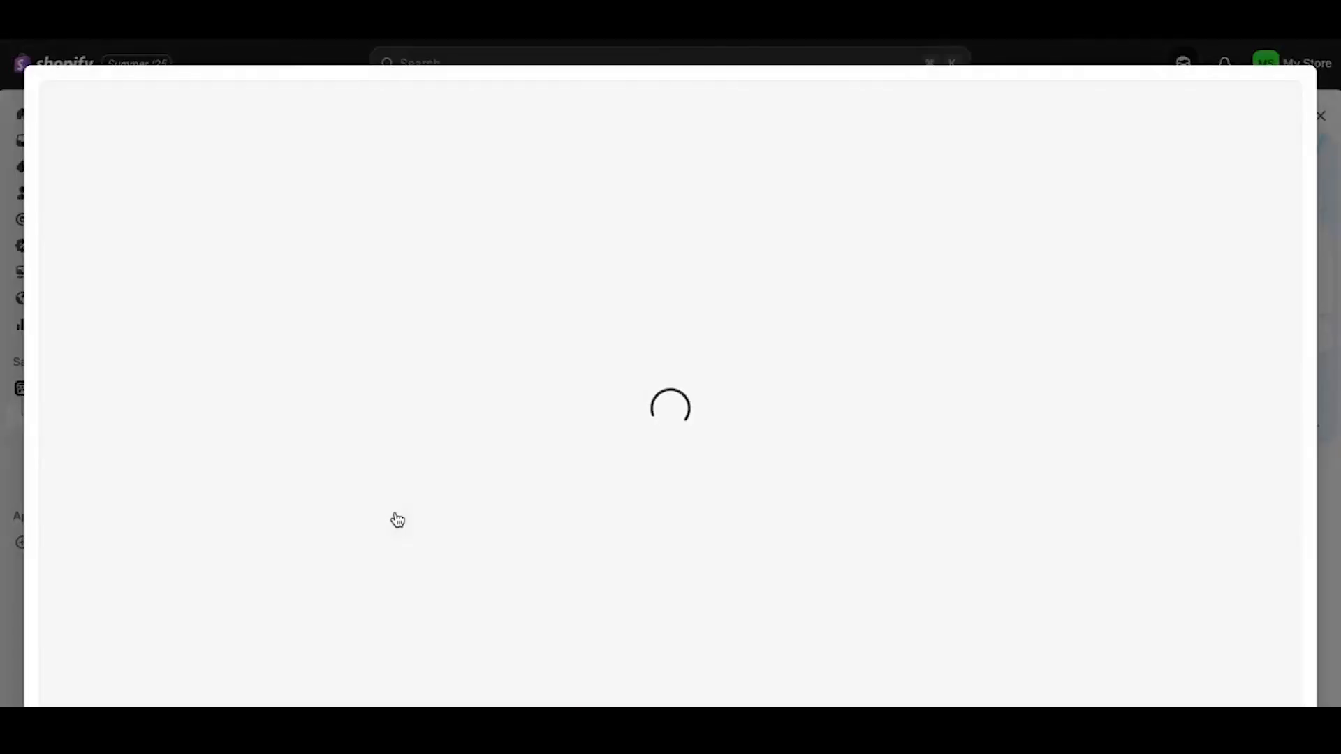
{"action": "scroll", "coordinate": [745, 367], "scroll_direction": "down", "scroll_amount": 10}
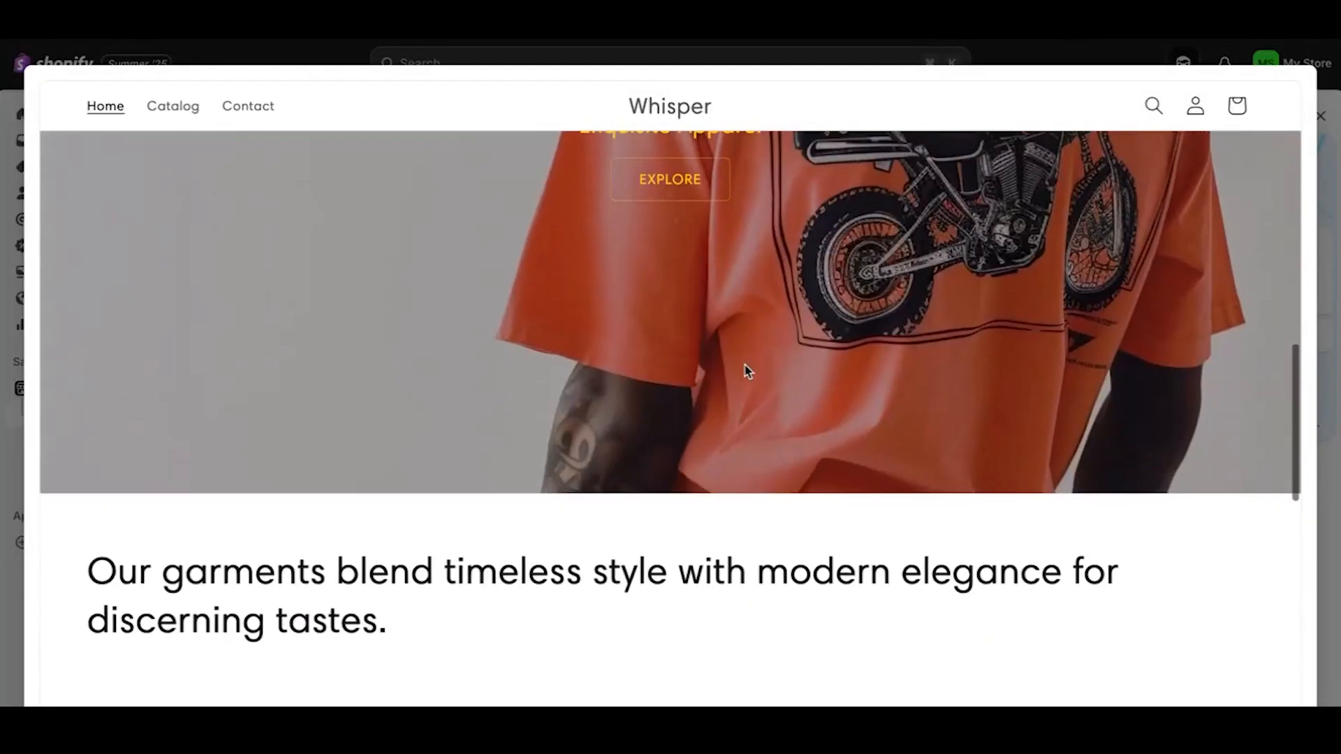
{"action": "left_click", "coordinate": [1320, 116]}
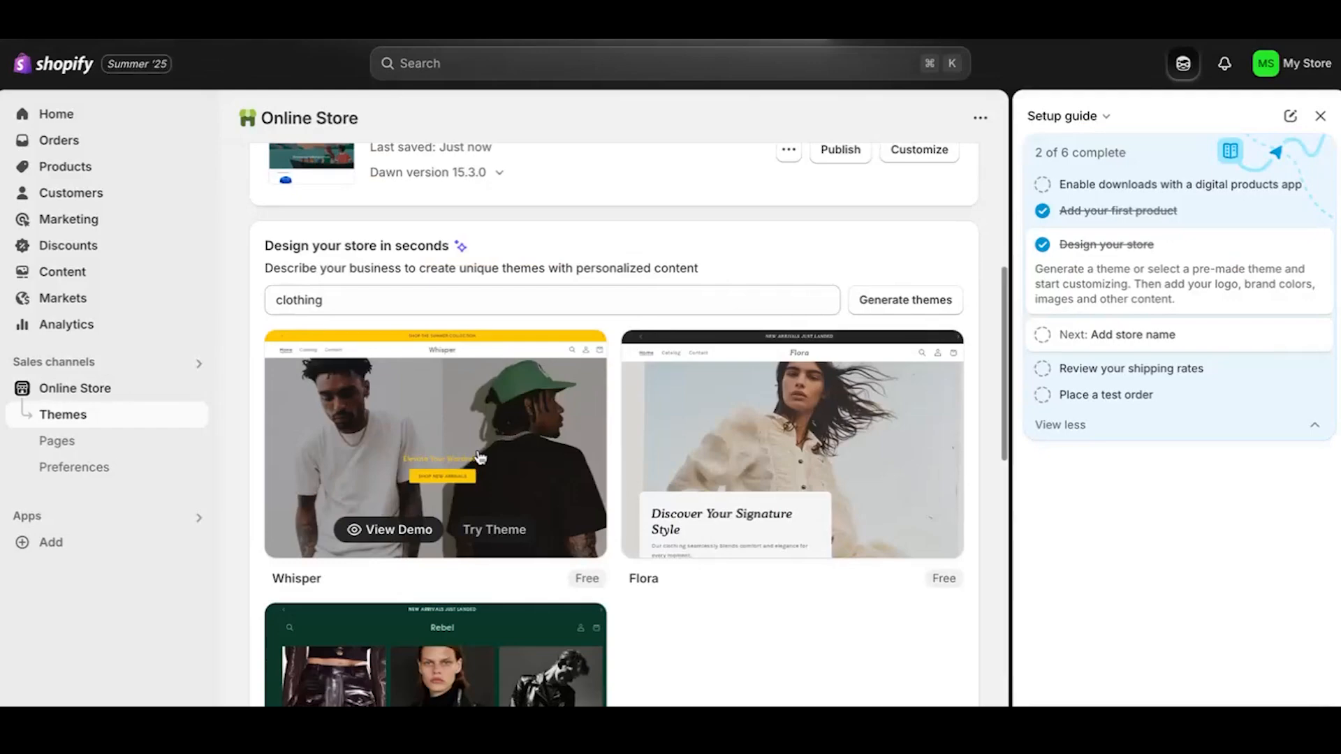
{"action": "left_click", "coordinate": [491, 529]}
{"action": "scroll", "coordinate": [477, 454], "scroll_direction": "down", "scroll_amount": 1}
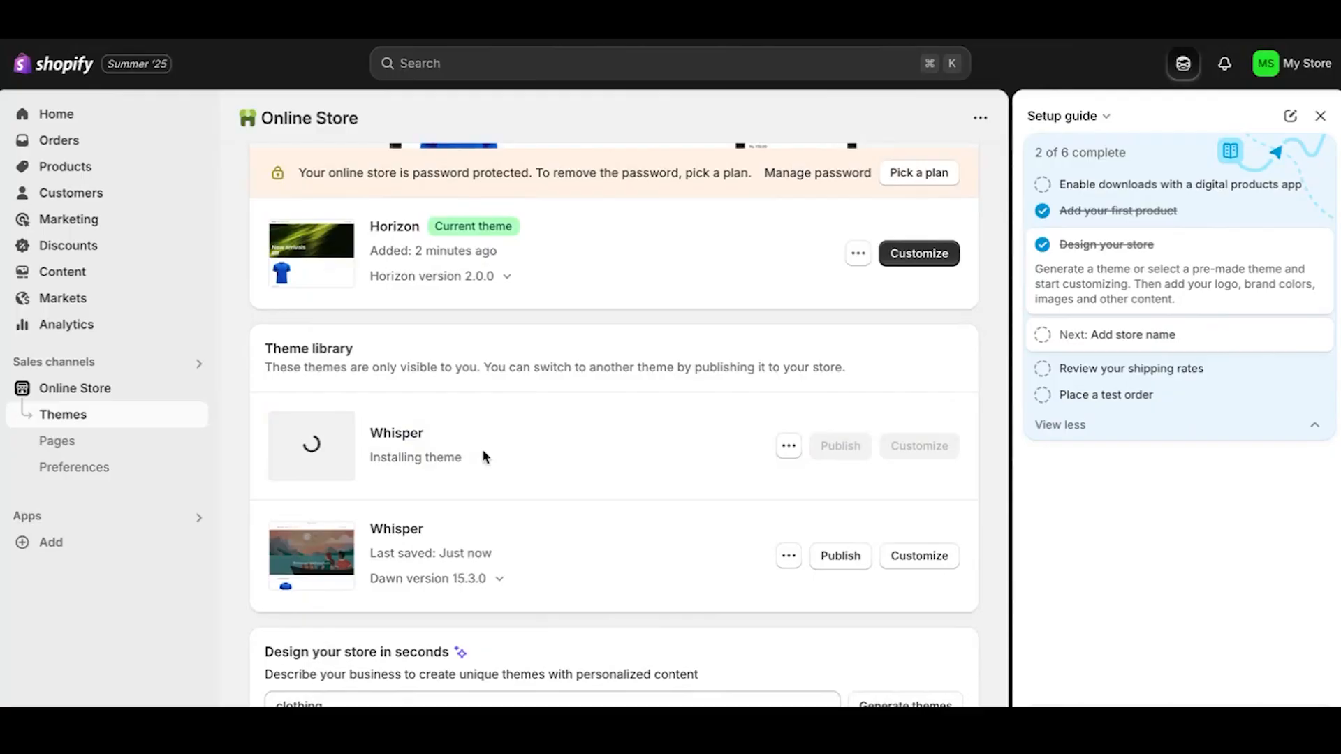
Publish Whisper to replace Horizon, then show the 'Add store name' setup step.
{"action": "left_click", "coordinate": [853, 450]}
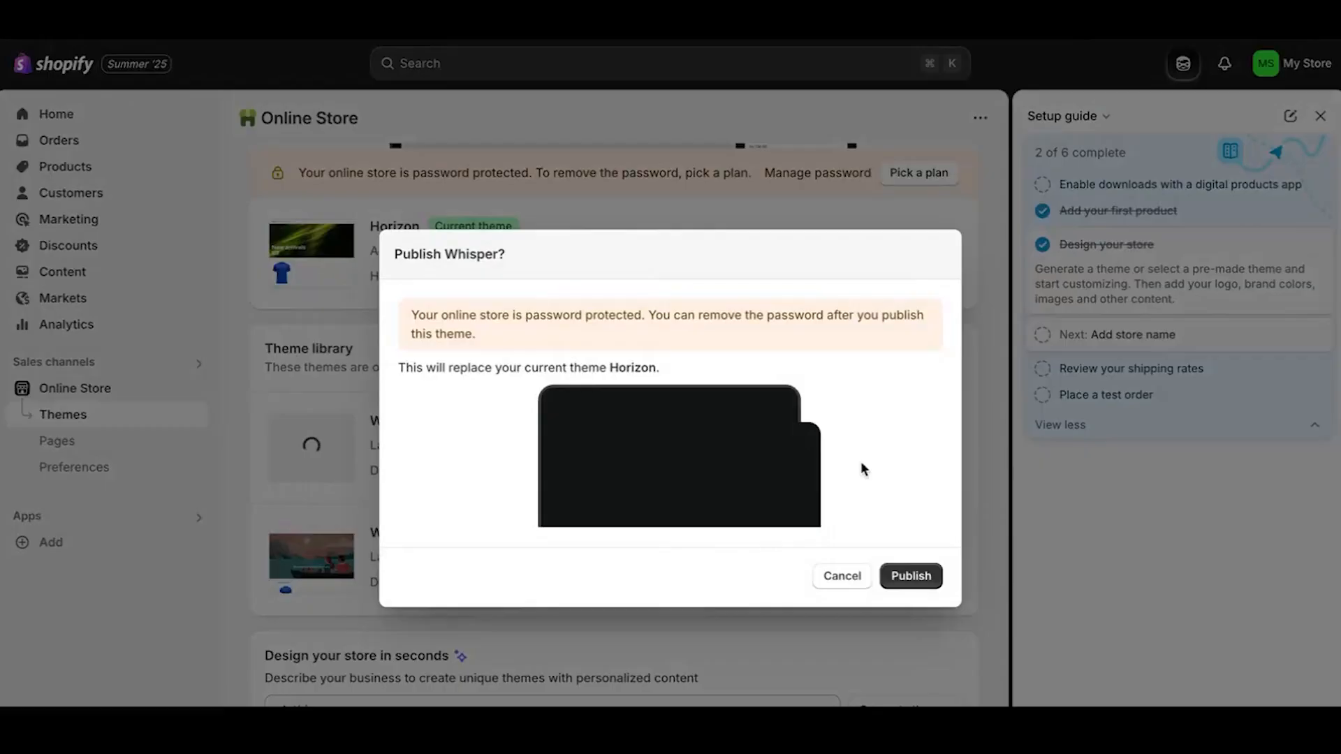
{"action": "left_click", "coordinate": [920, 591]}
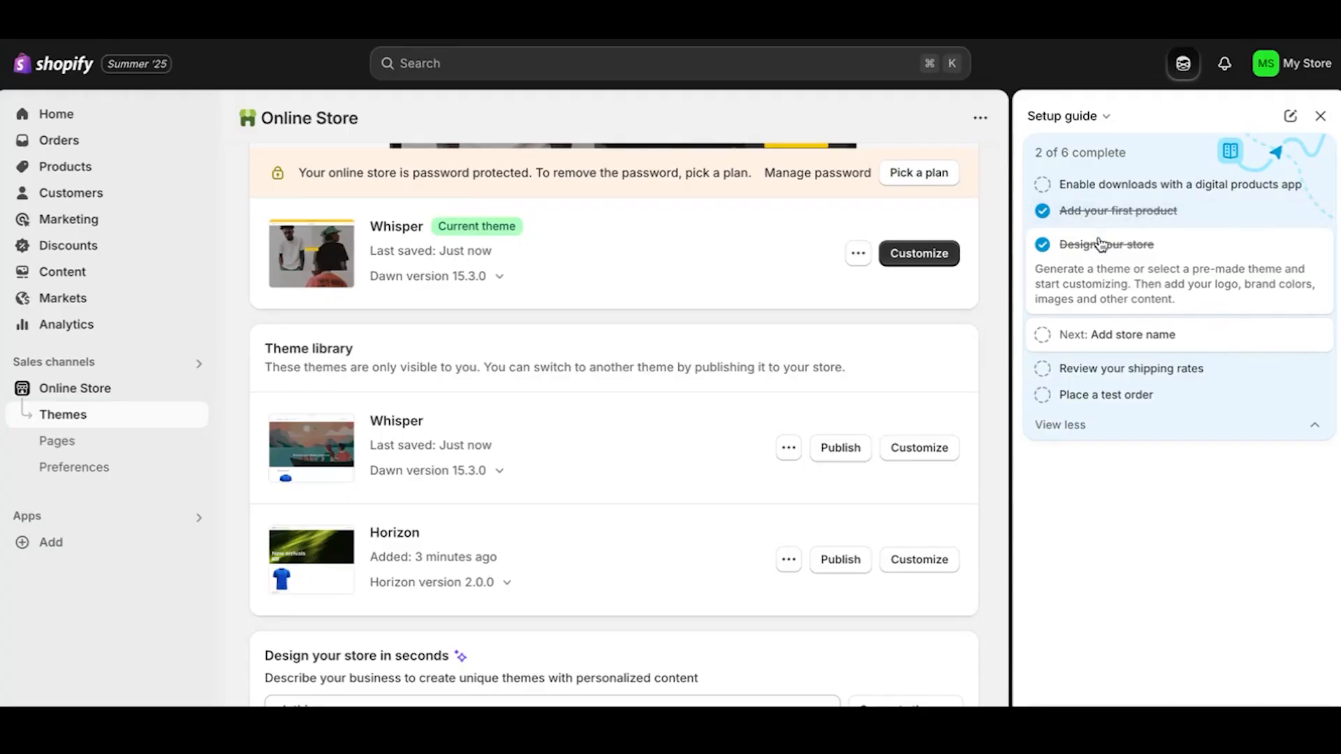
{"action": "left_click", "coordinate": [1095, 338]}
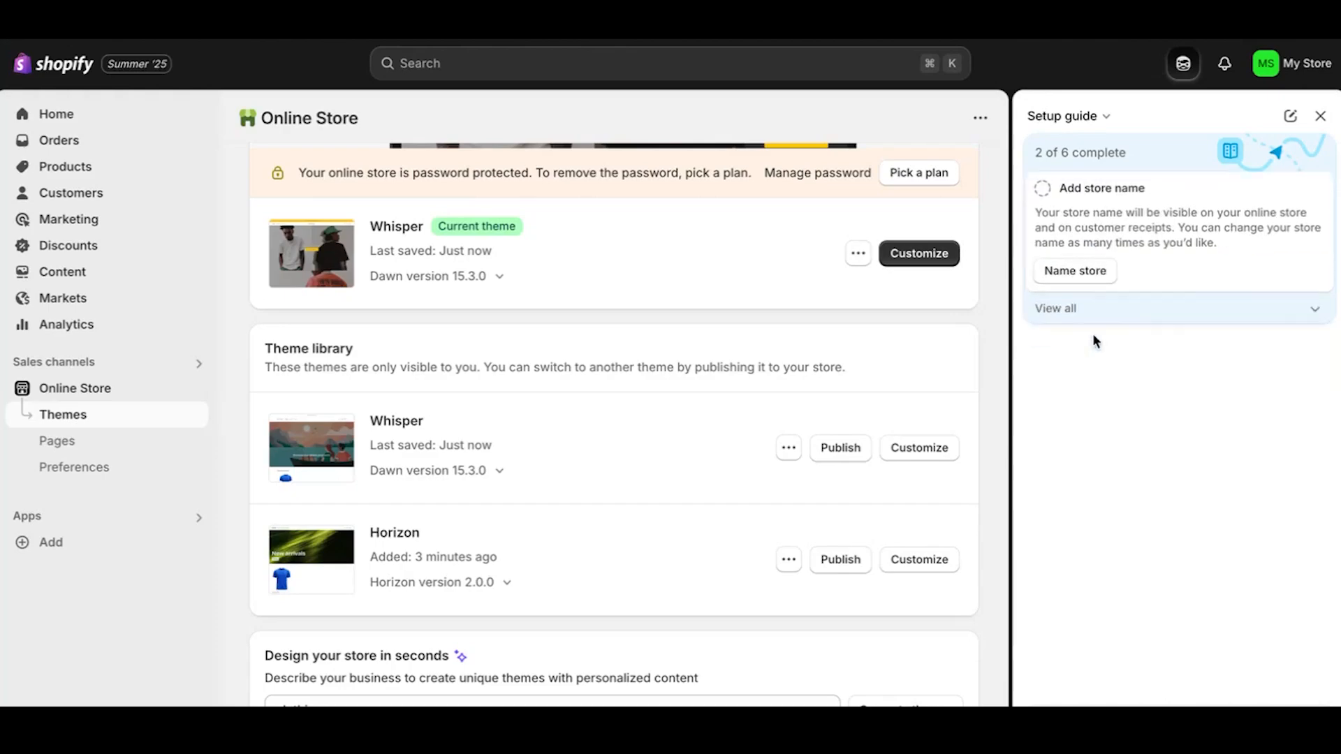
Replace 'My Store' with 'BenjBuy07' as the store name and save the profile.
{"action": "left_click", "coordinate": [1082, 274]}
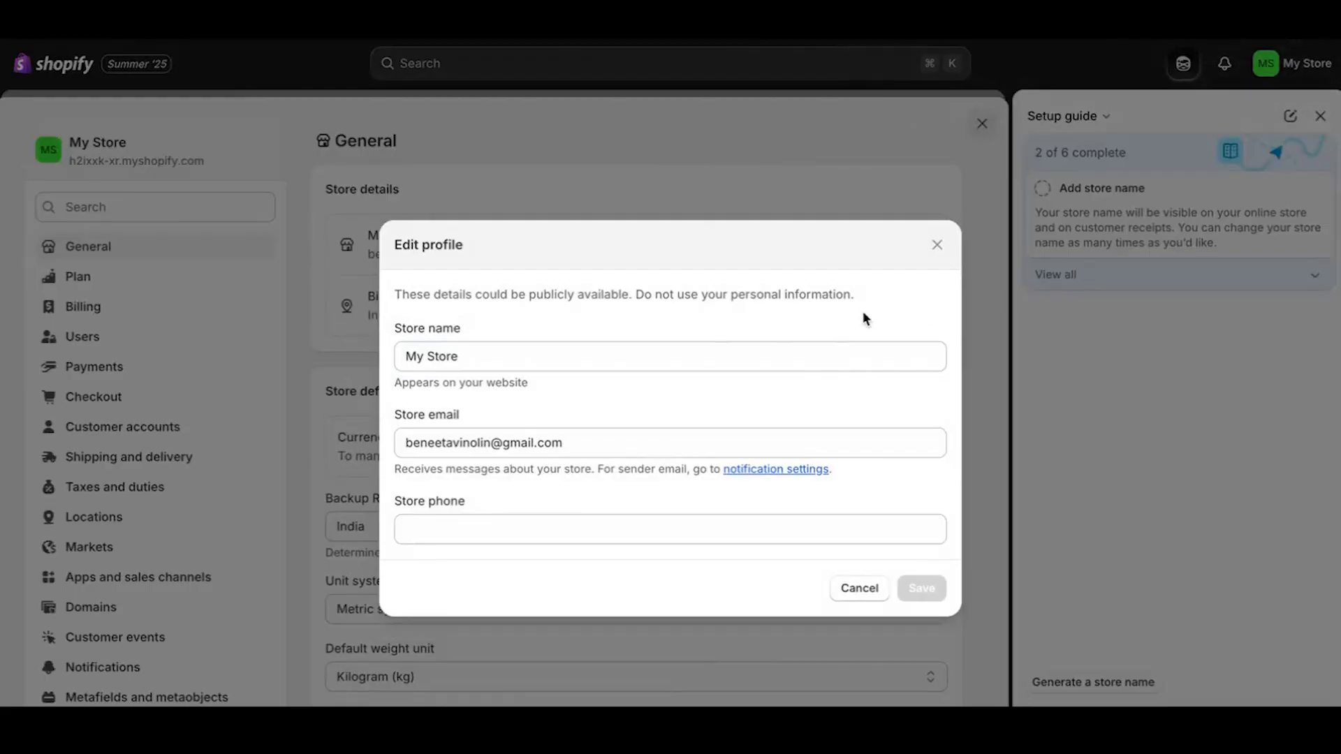
{"action": "left_click", "coordinate": [615, 344]}
{"action": "left_click", "coordinate": [625, 356]}
{"action": "key", "text": "alt+shift+Left"}
{"action": "key", "text": "alt+shift+Left"}
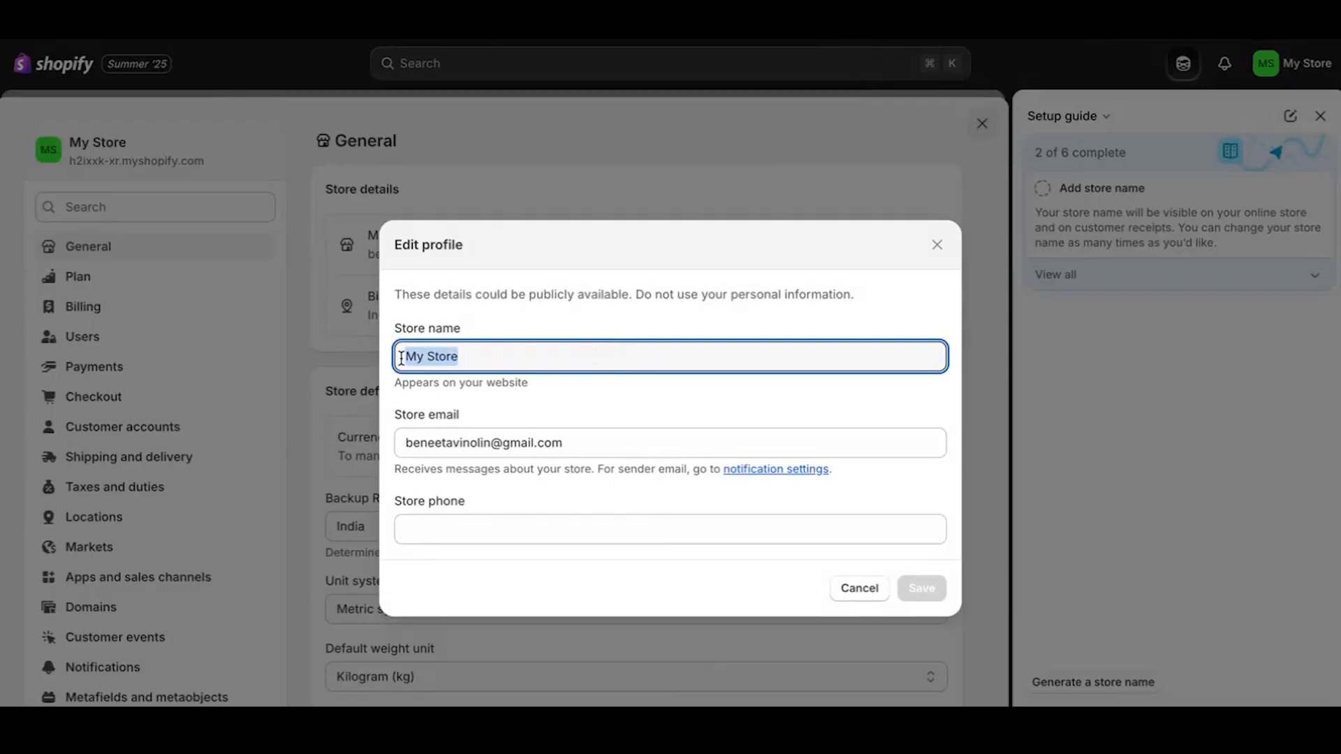
{"action": "key", "text": "BackSpace"}
{"action": "type", "text": "BenjBuy07"}
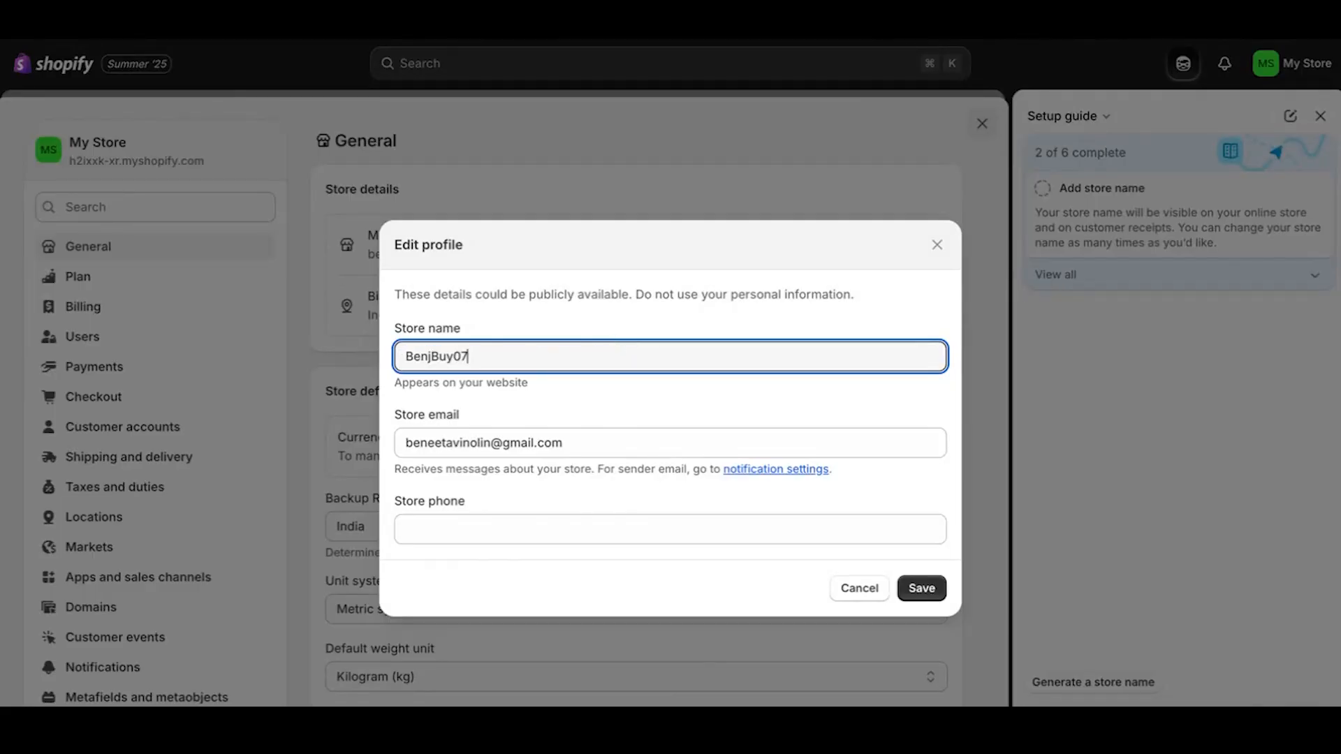
{"action": "left_click", "coordinate": [580, 446]}
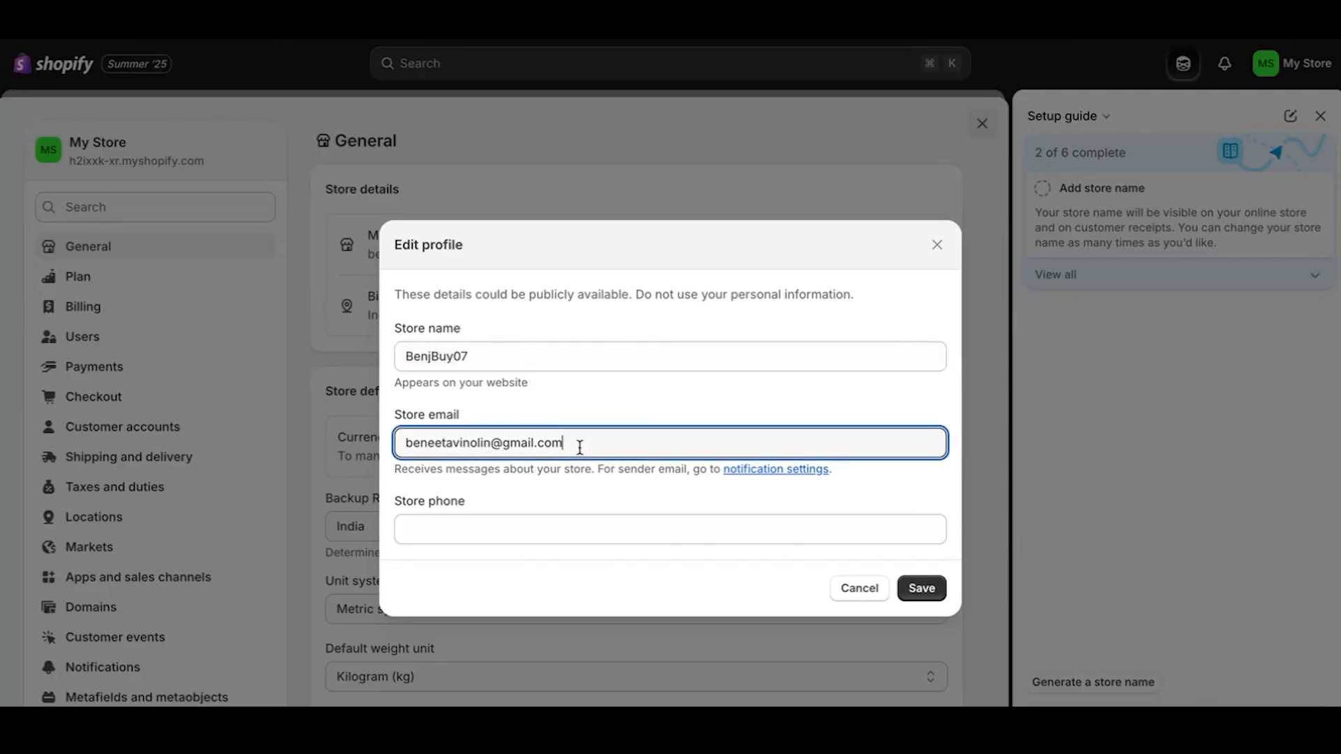
{"action": "left_click", "coordinate": [517, 512]}
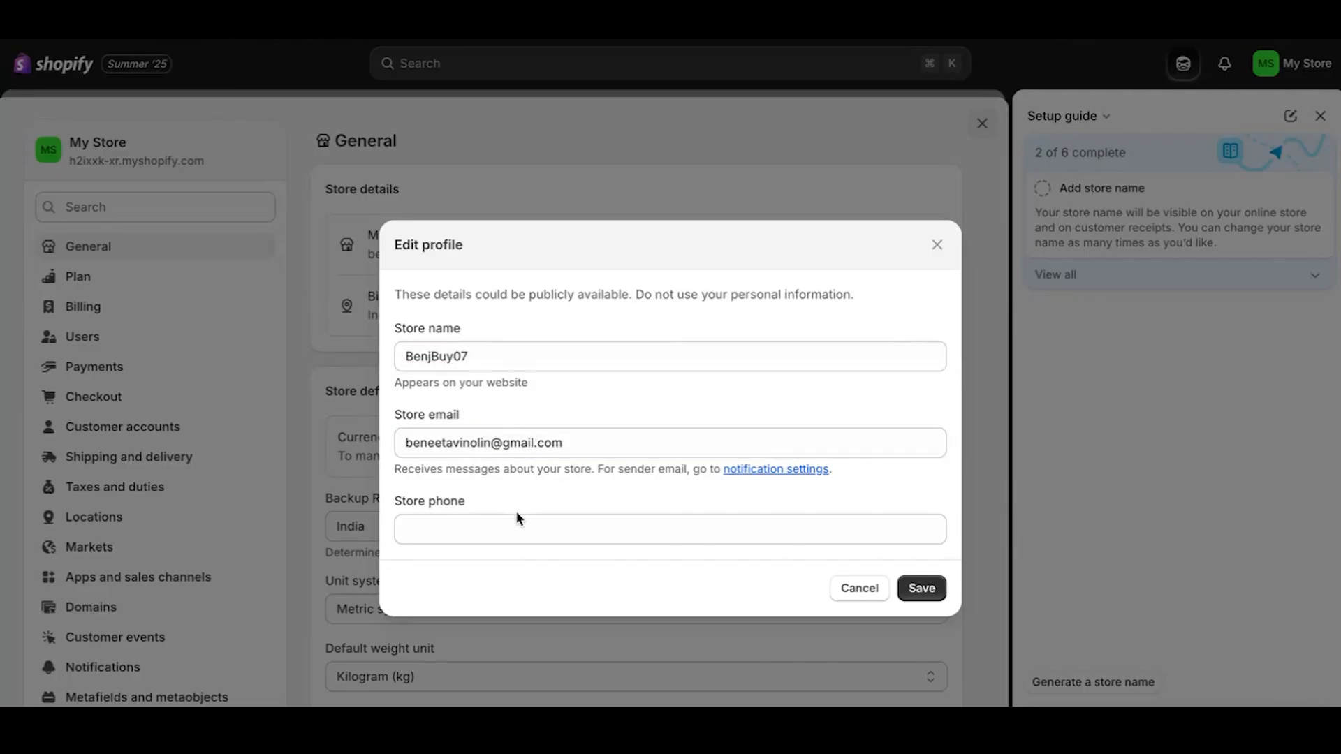
{"action": "left_click", "coordinate": [904, 584]}
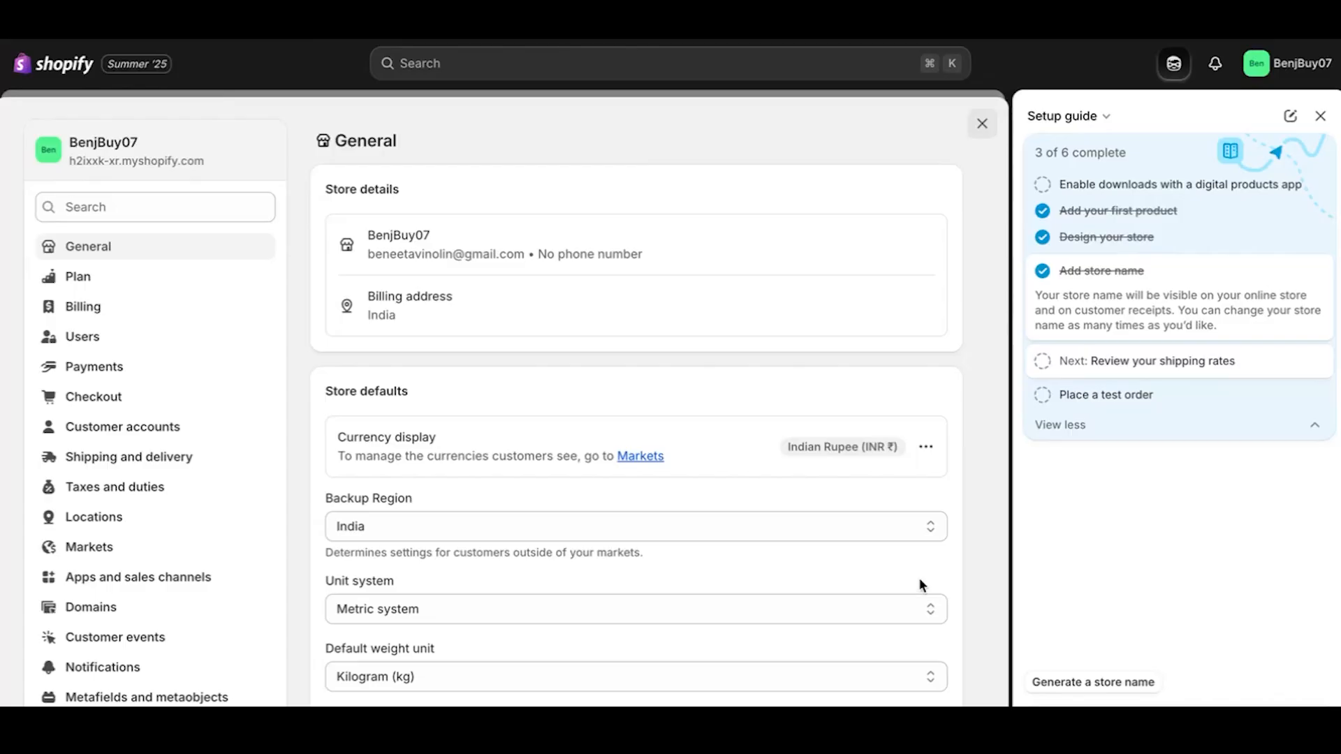
Open the shipping rates from the 'Review your shipping rates' setup step.
{"action": "left_click", "coordinate": [1048, 366]}
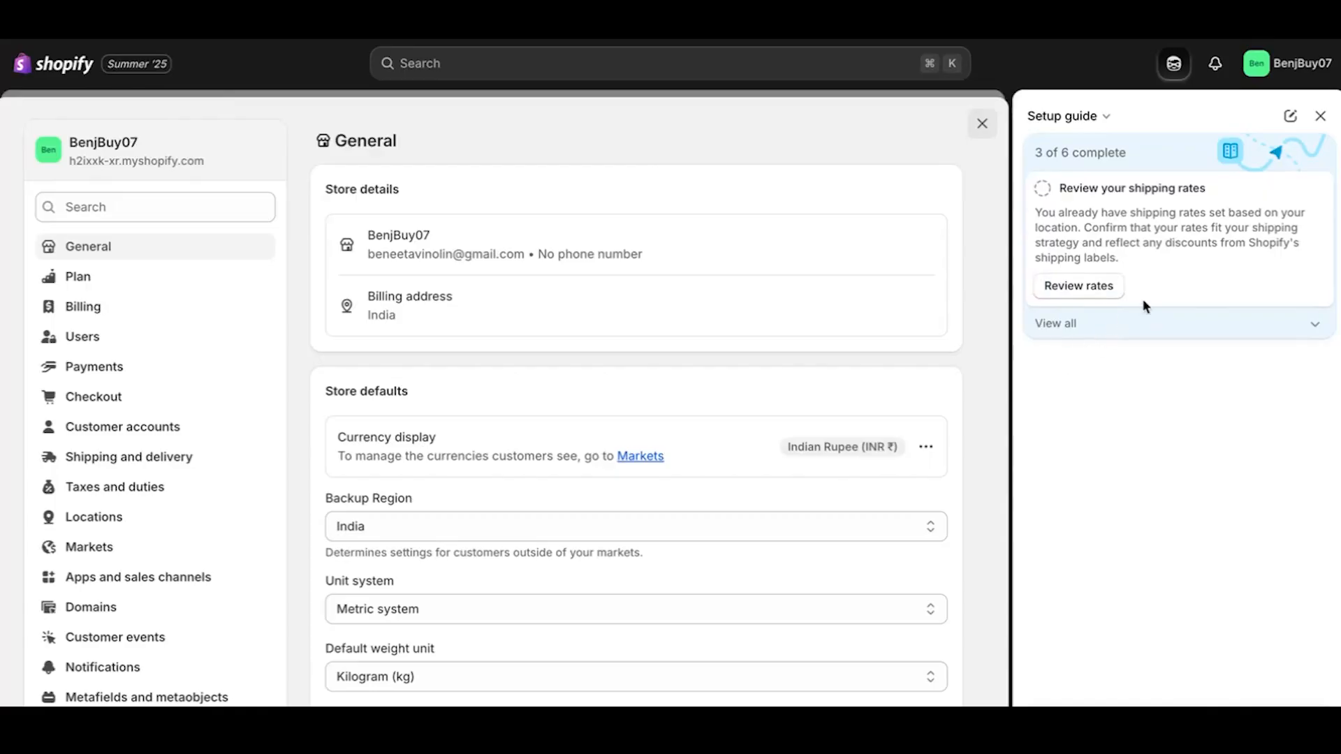
{"action": "left_click", "coordinate": [1101, 288]}
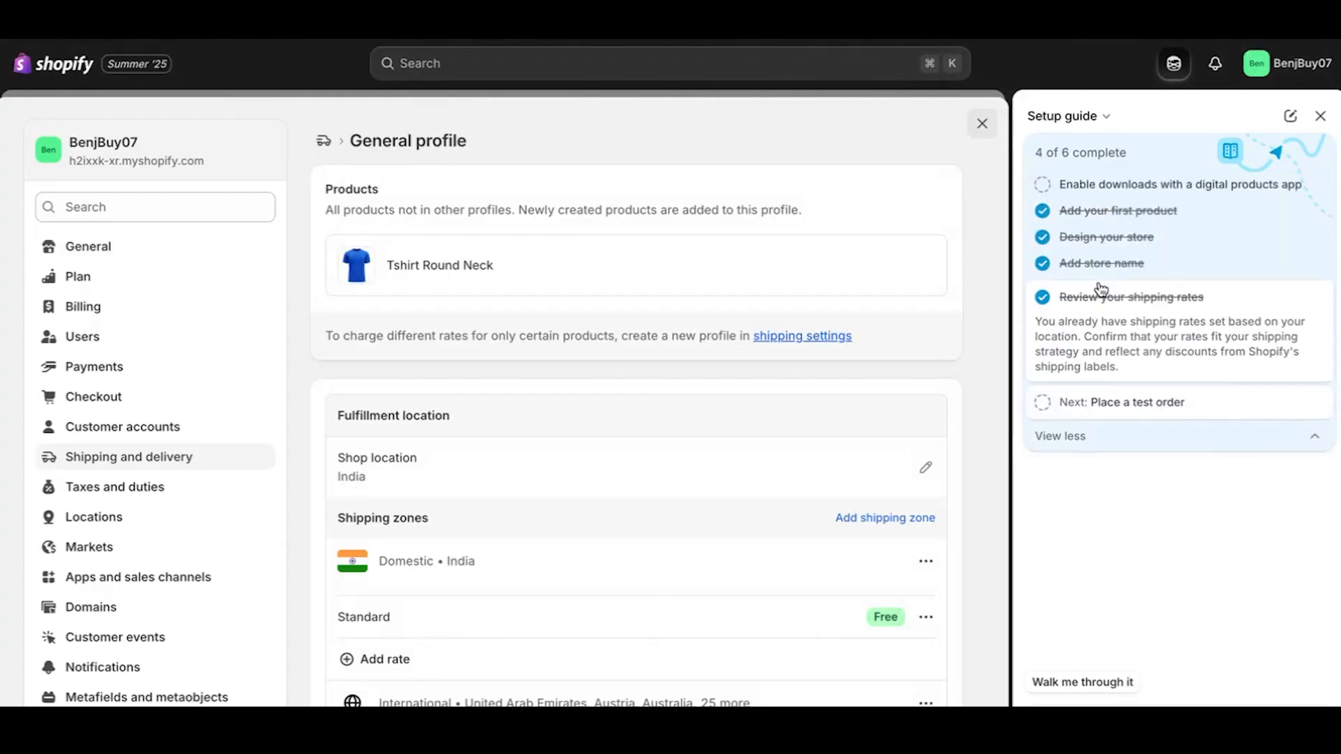
{"action": "scroll", "coordinate": [843, 363], "scroll_direction": "down", "scroll_amount": 3}
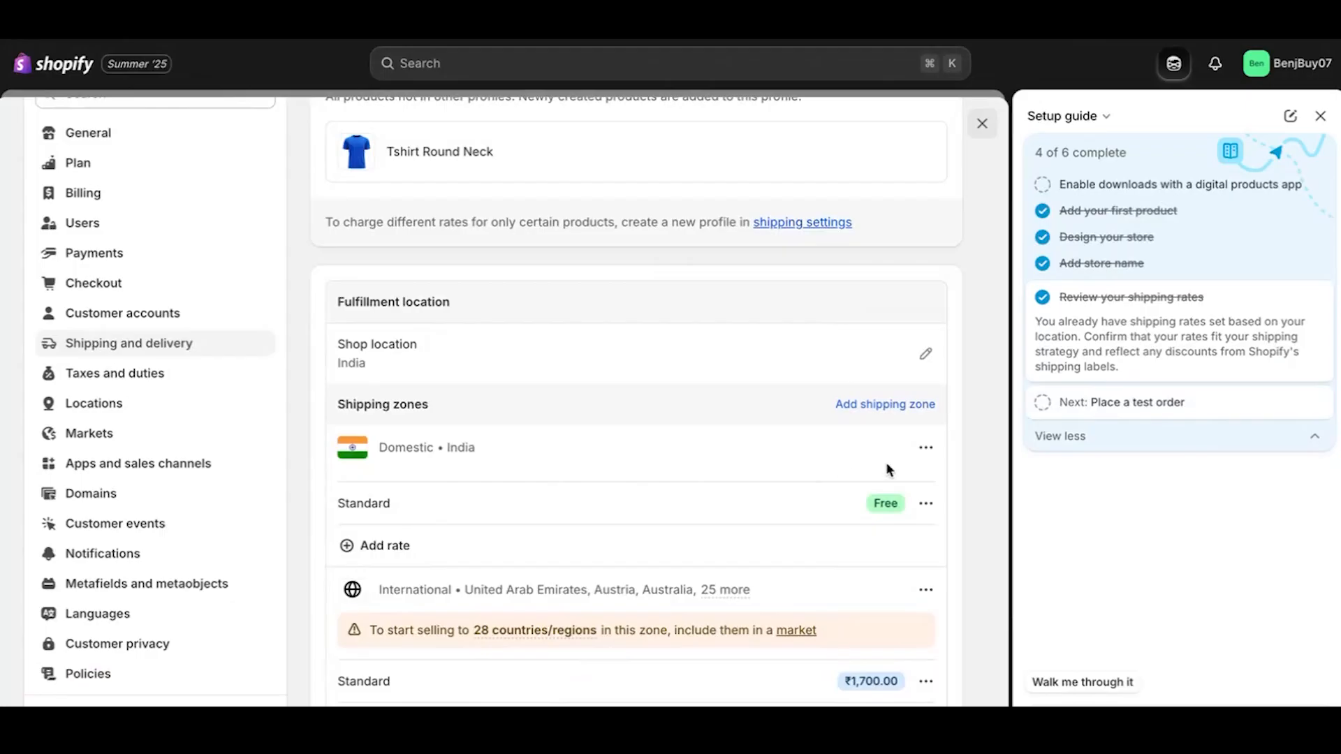
Check the shop location rate settings, close them, and open the domestic Standard rate's options.
{"action": "left_click", "coordinate": [925, 353]}
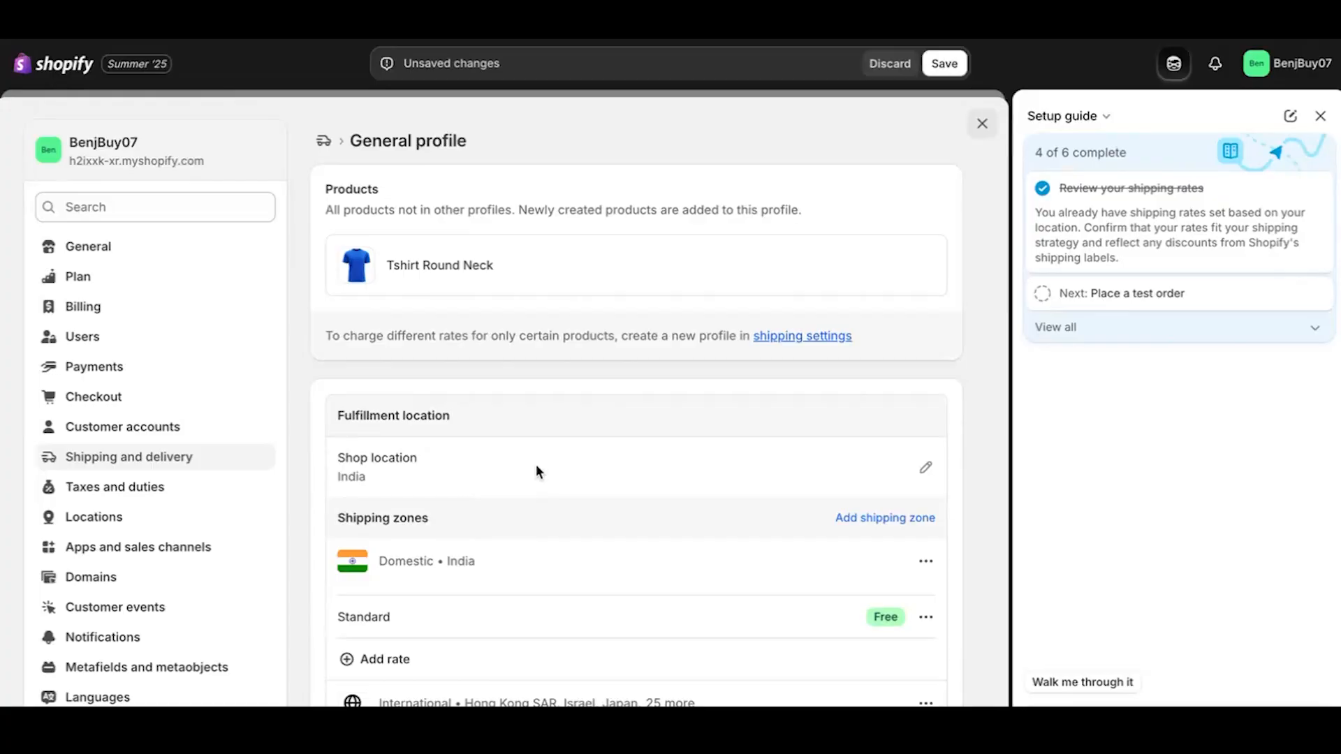
{"action": "left_click", "coordinate": [923, 468]}
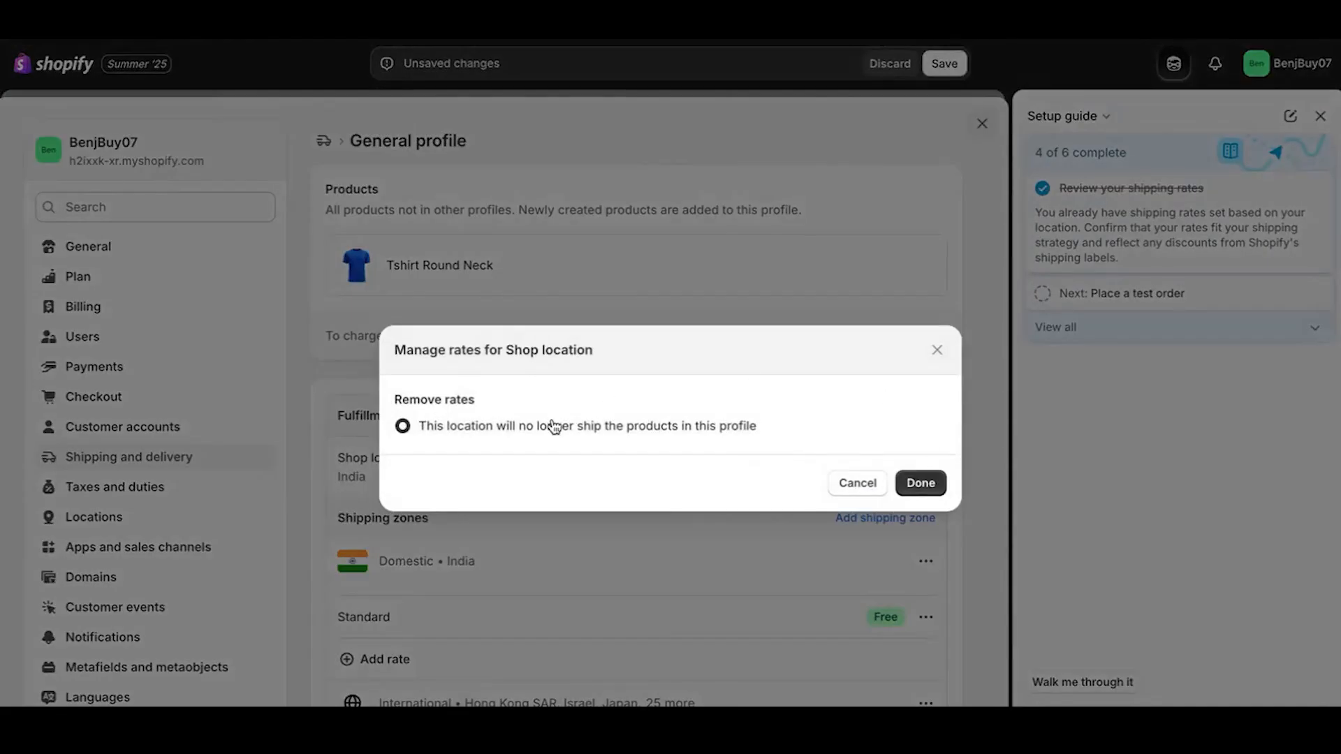
{"action": "left_click", "coordinate": [935, 352]}
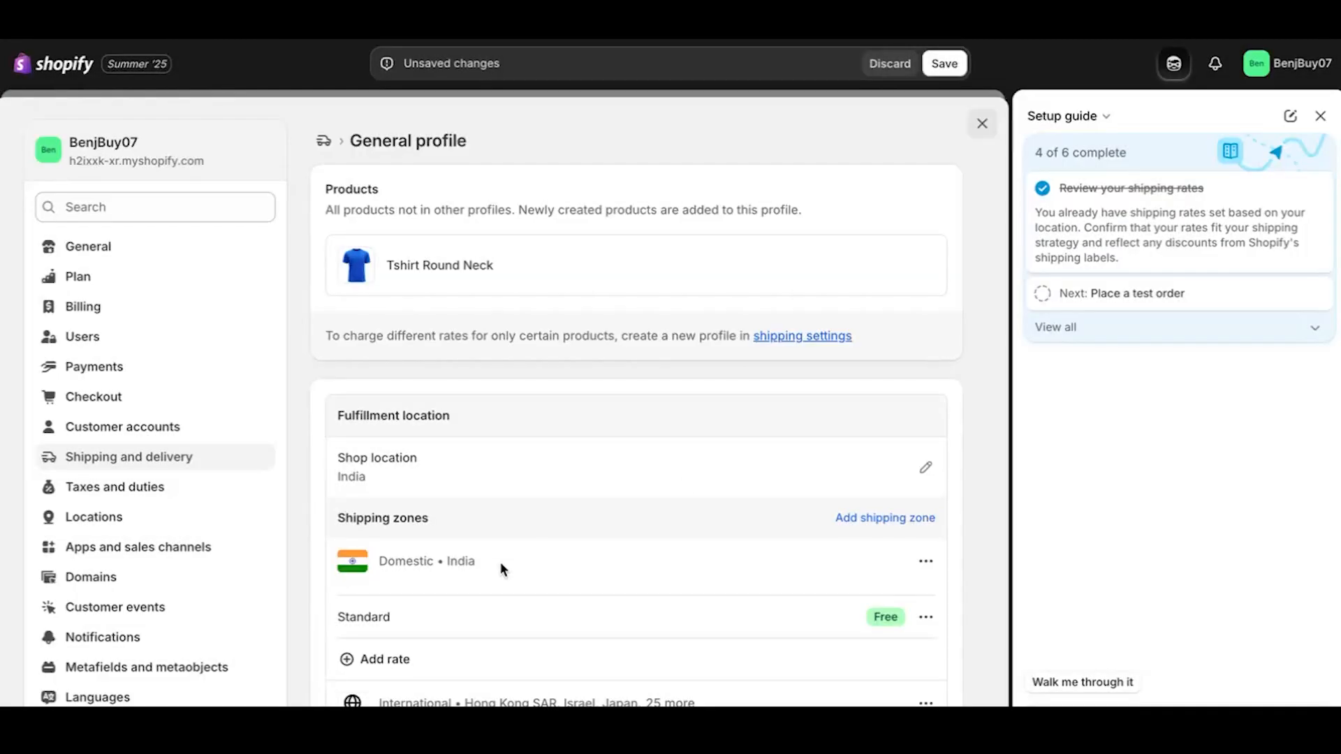
{"action": "scroll", "coordinate": [500, 562], "scroll_direction": "down", "scroll_amount": 2}
{"action": "scroll", "coordinate": [693, 478], "scroll_direction": "down", "scroll_amount": 5}
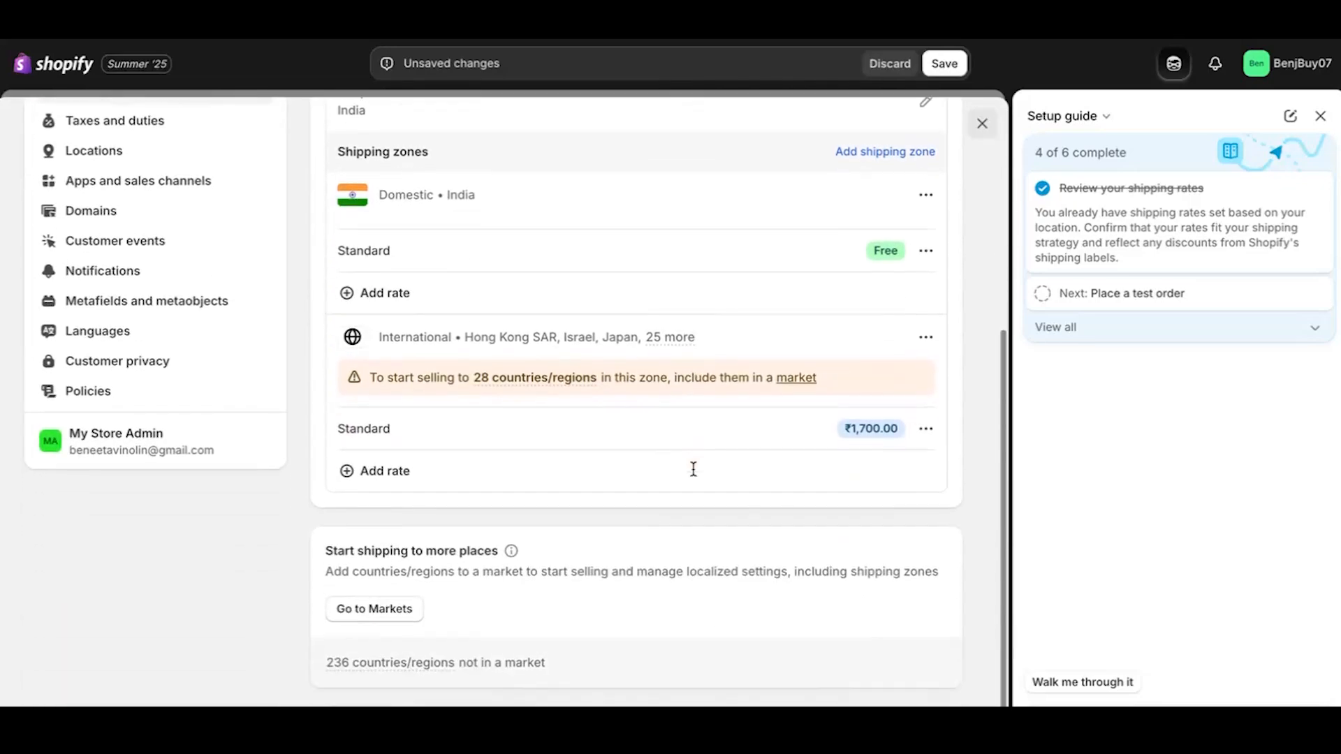
{"action": "scroll", "coordinate": [817, 266], "scroll_direction": "up", "scroll_amount": 2}
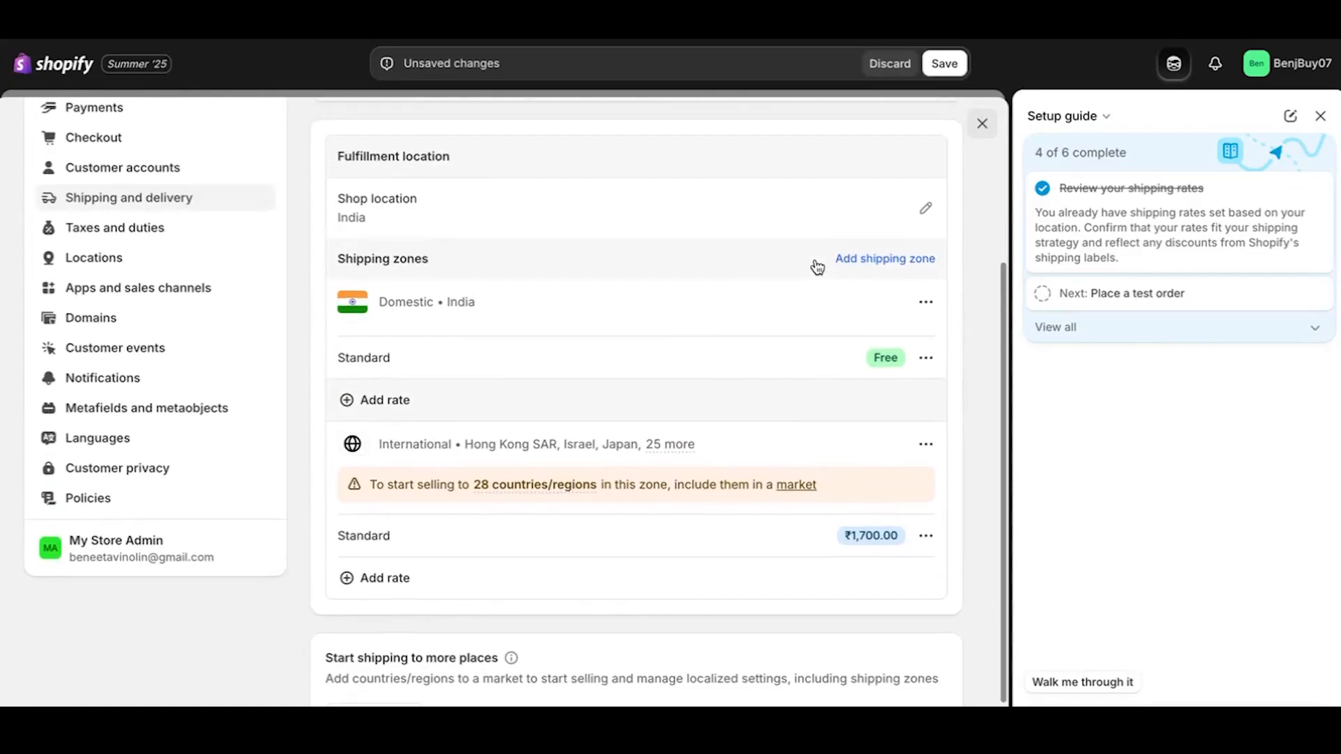
{"action": "left_click", "coordinate": [924, 360]}
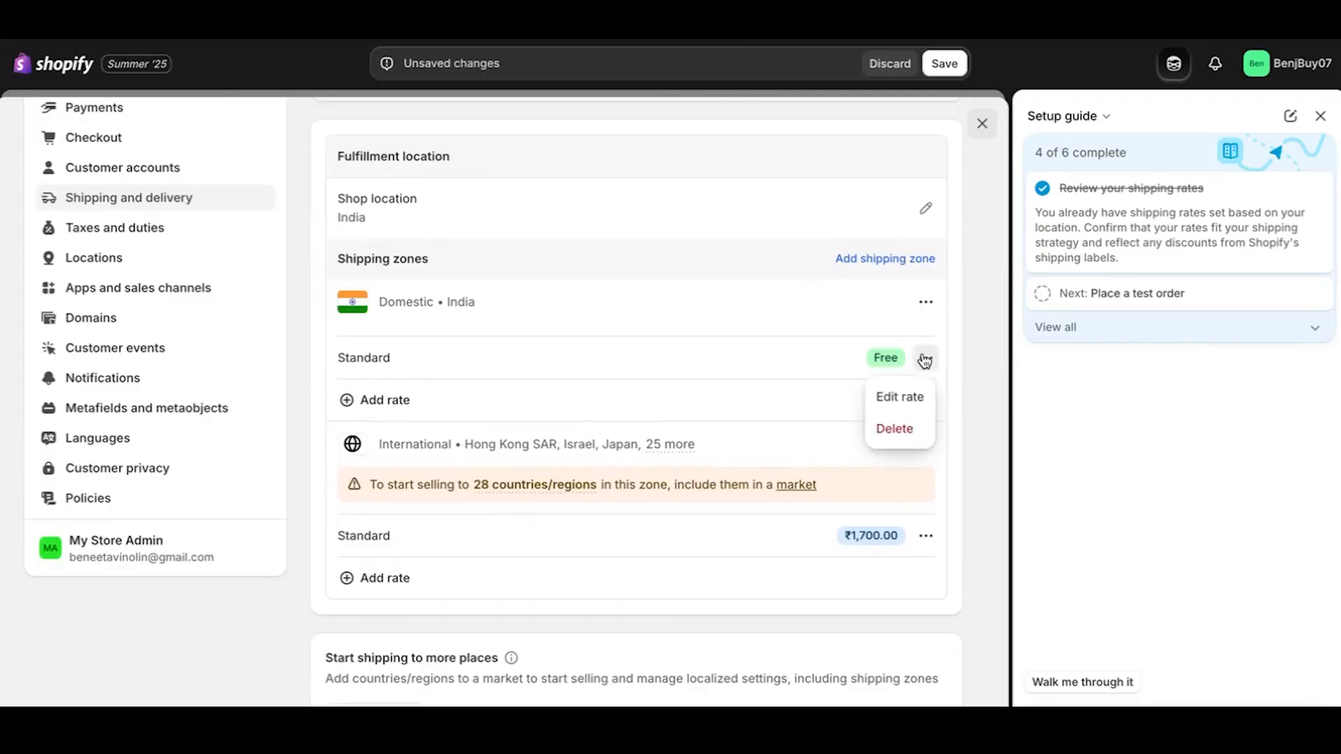
Set the domestic Standard rate price to ₹12.00 and save the General shipping profile.
{"action": "left_click", "coordinate": [907, 390]}
{"action": "left_click", "coordinate": [451, 440]}
{"action": "type", "text": "12.00"}
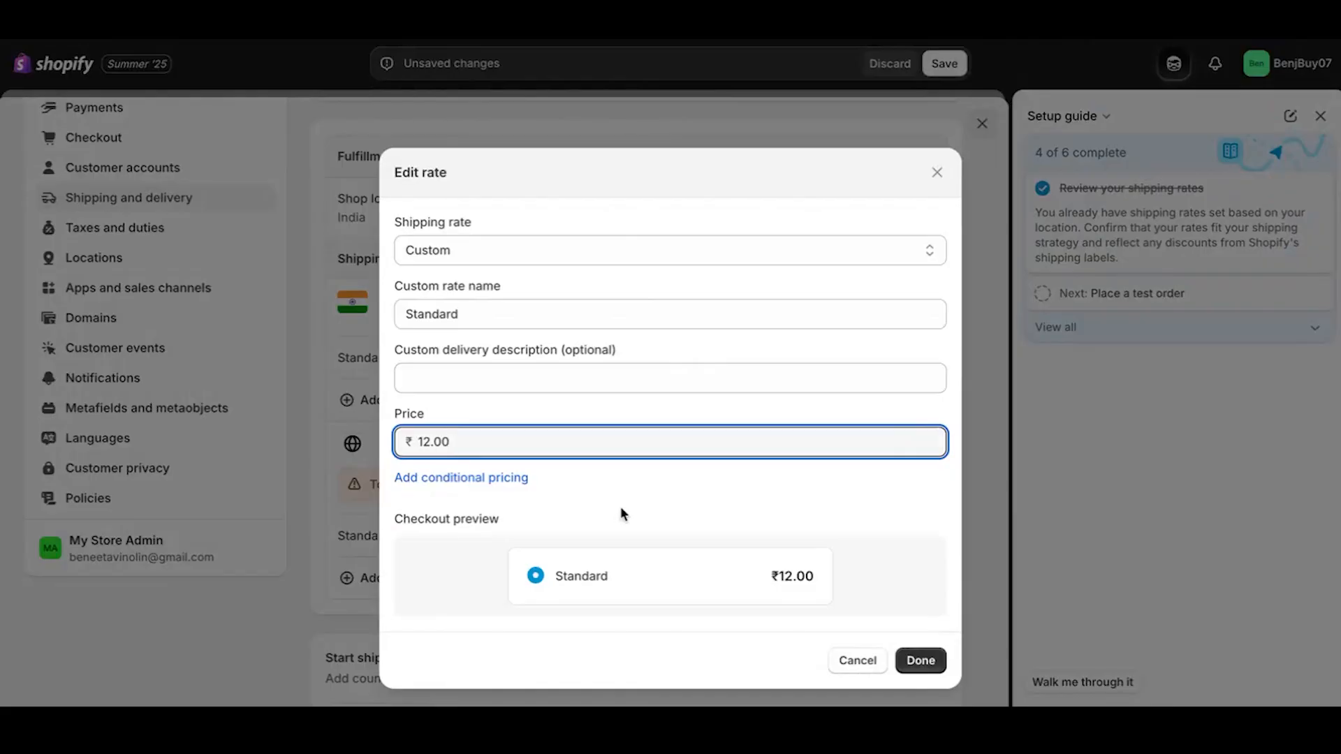
{"action": "left_click", "coordinate": [912, 660]}
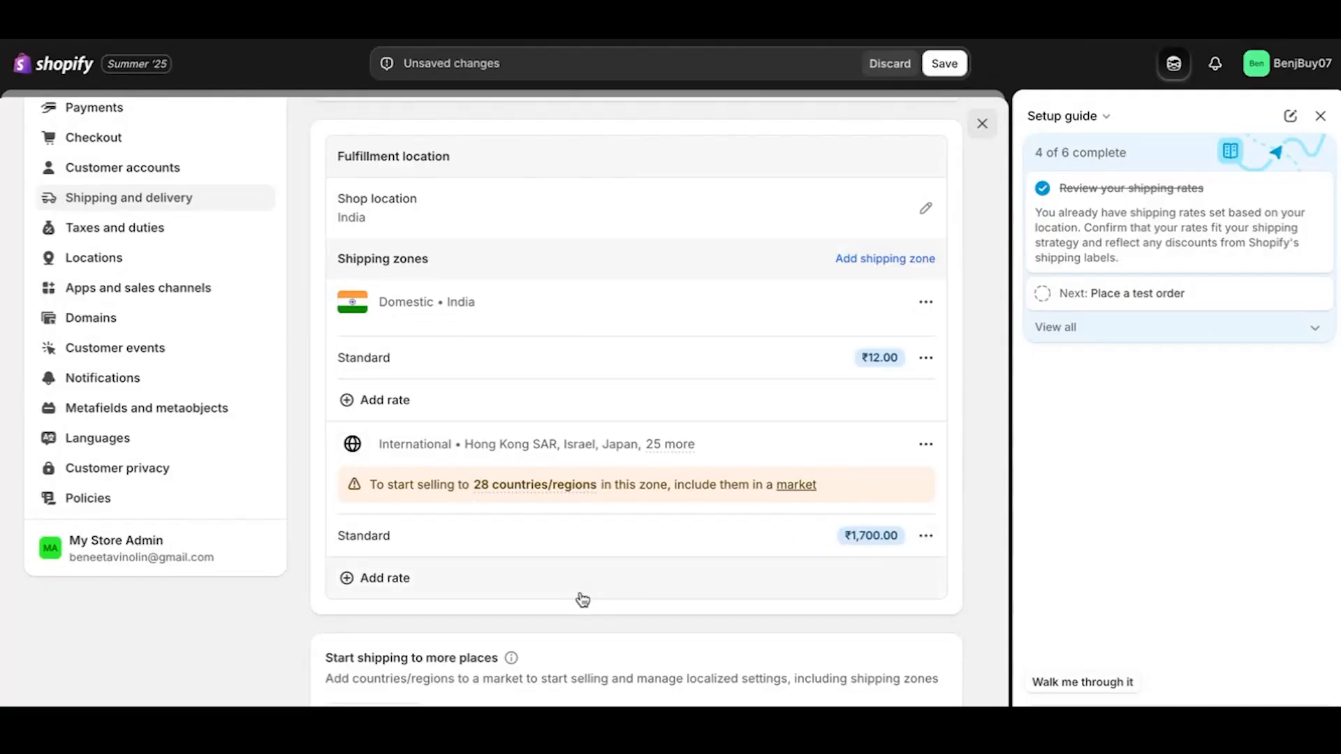
{"action": "scroll", "coordinate": [581, 598], "scroll_direction": "down", "scroll_amount": 2}
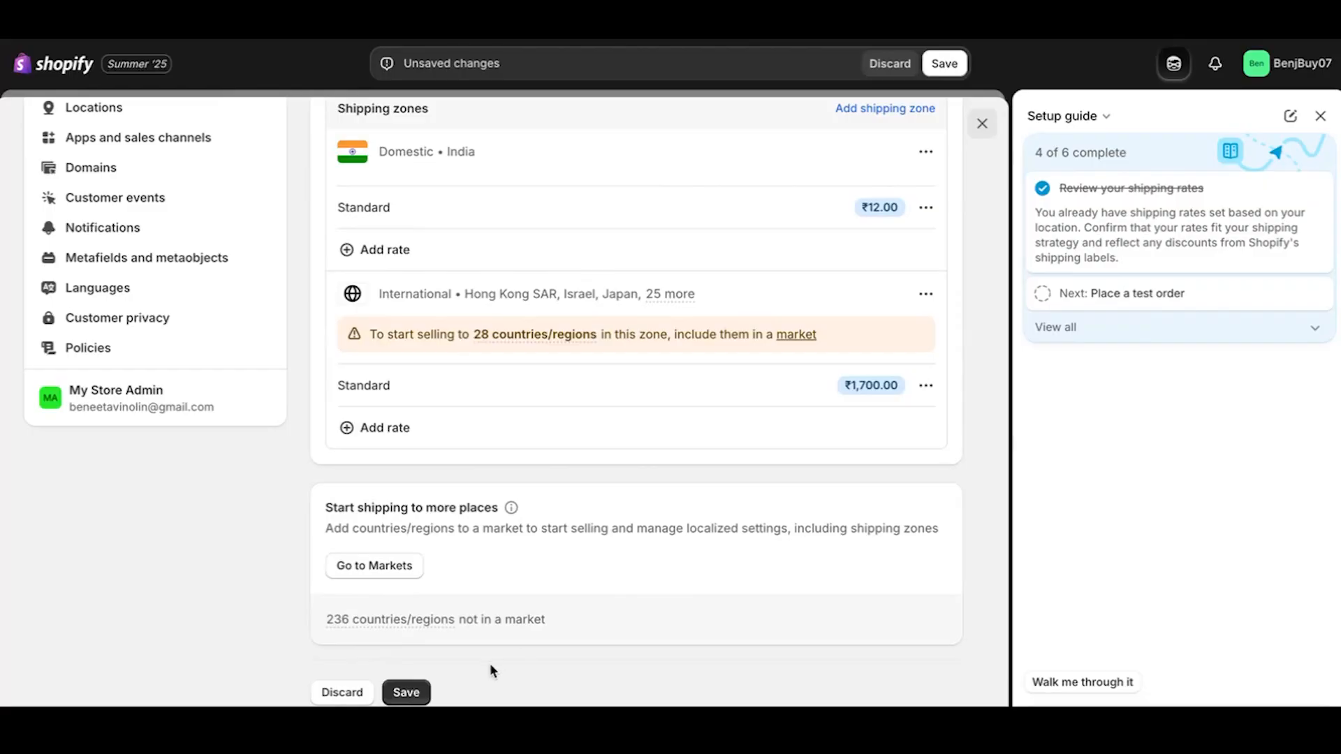
{"action": "left_click", "coordinate": [405, 691]}
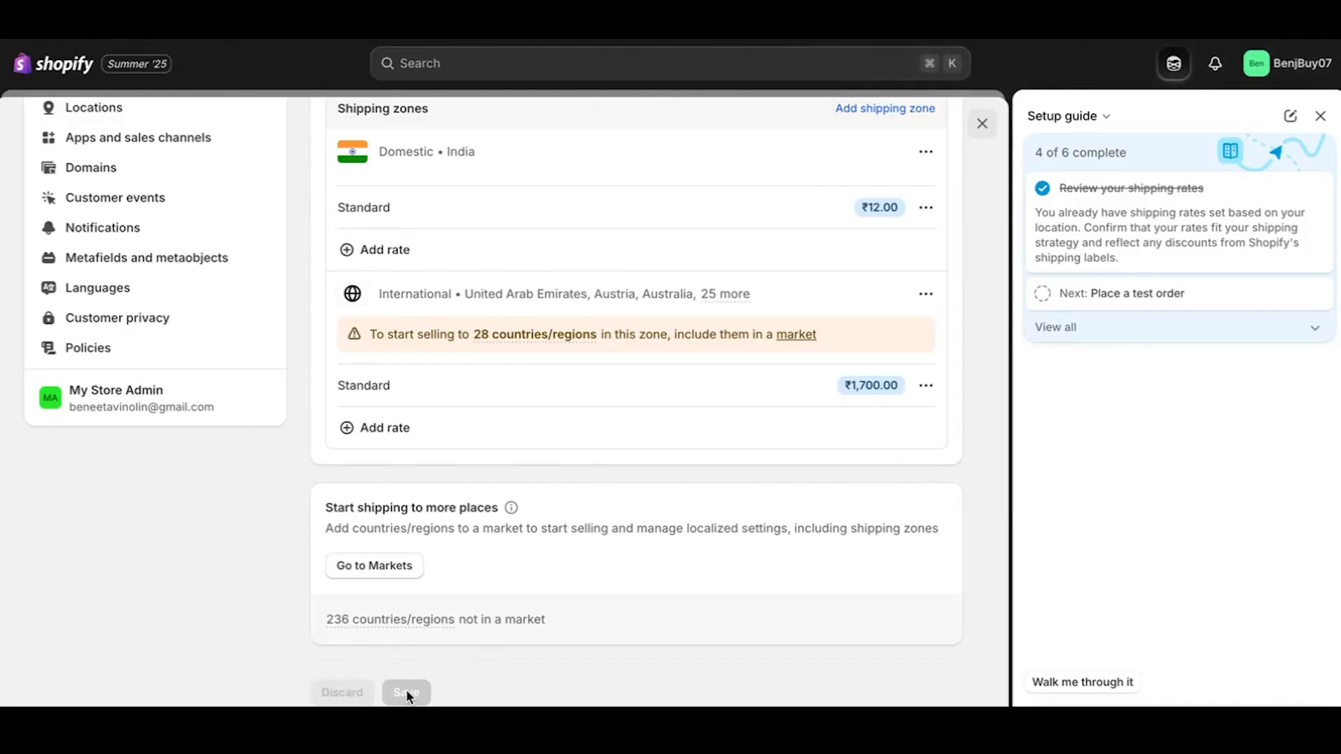
Expand 'Place a test order', close the setup guide, and leave the shipping settings.
{"action": "left_click", "coordinate": [1054, 294]}
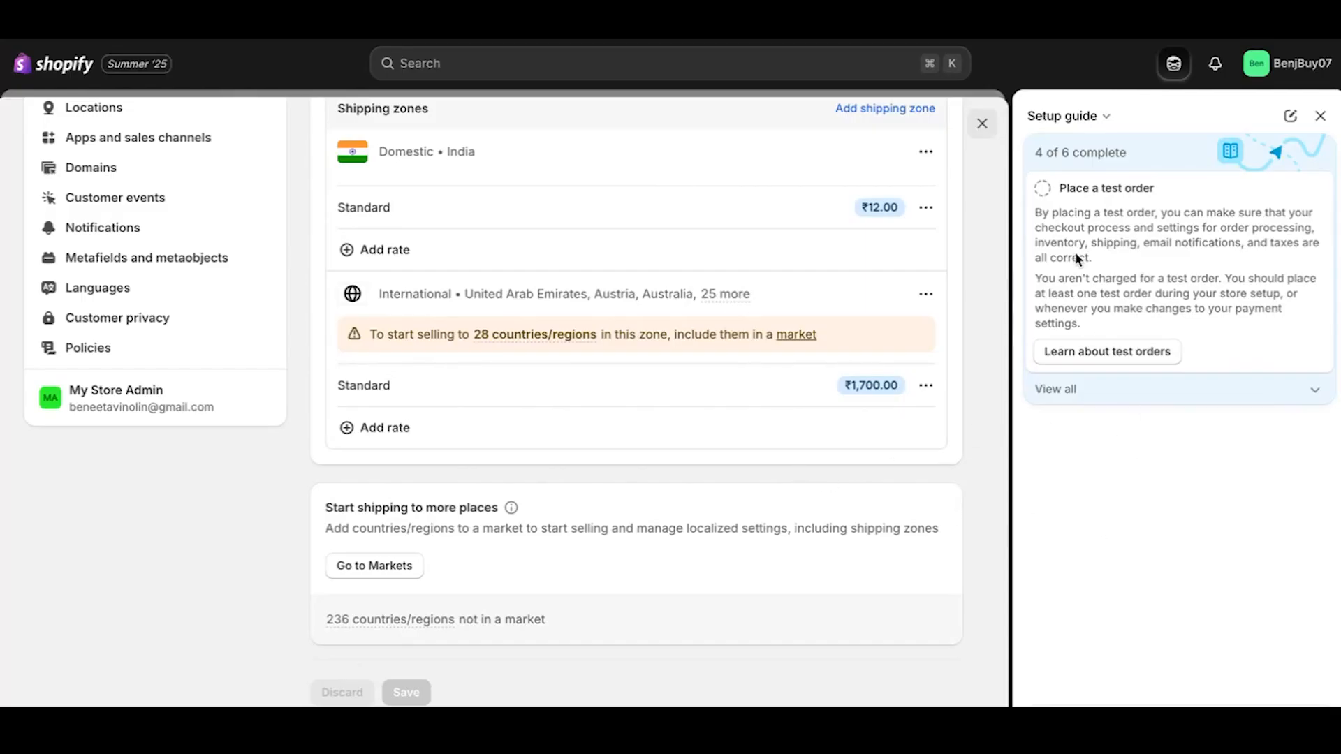
{"action": "left_click", "coordinate": [1320, 116]}
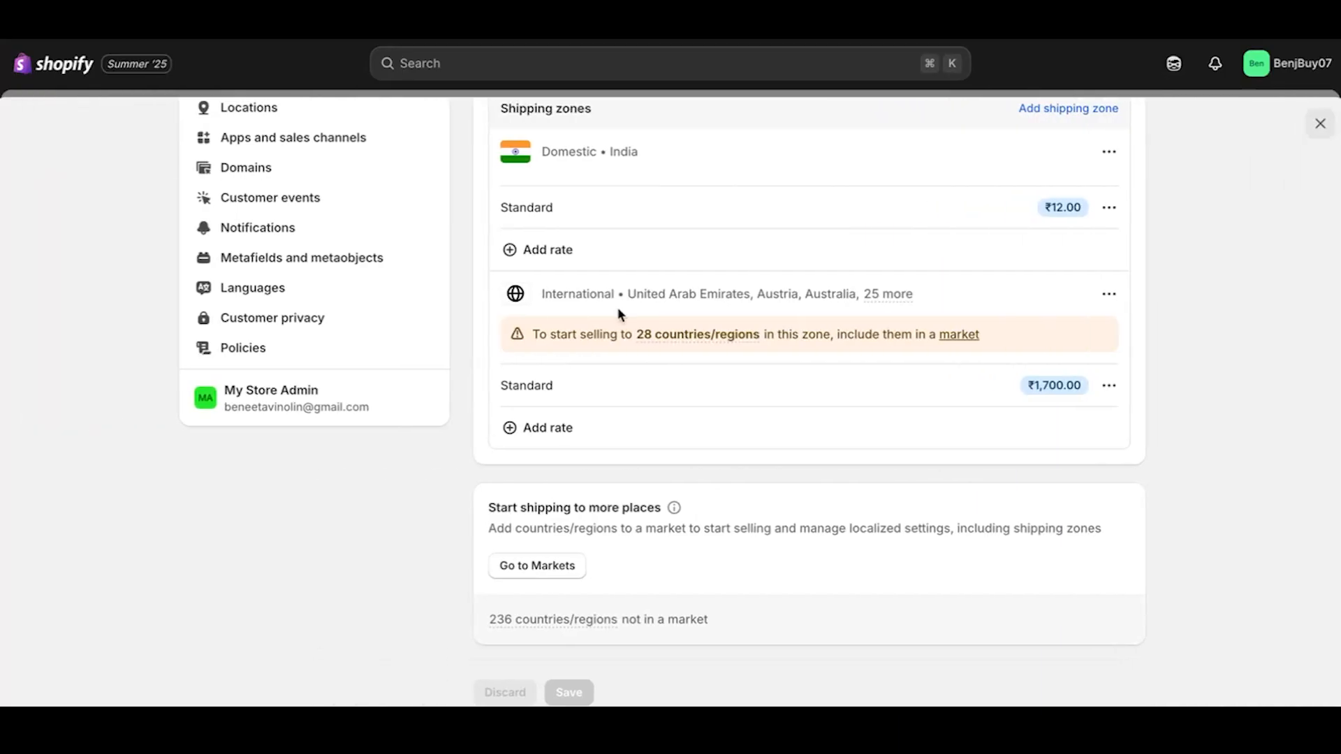
{"action": "left_click", "coordinate": [537, 565]}
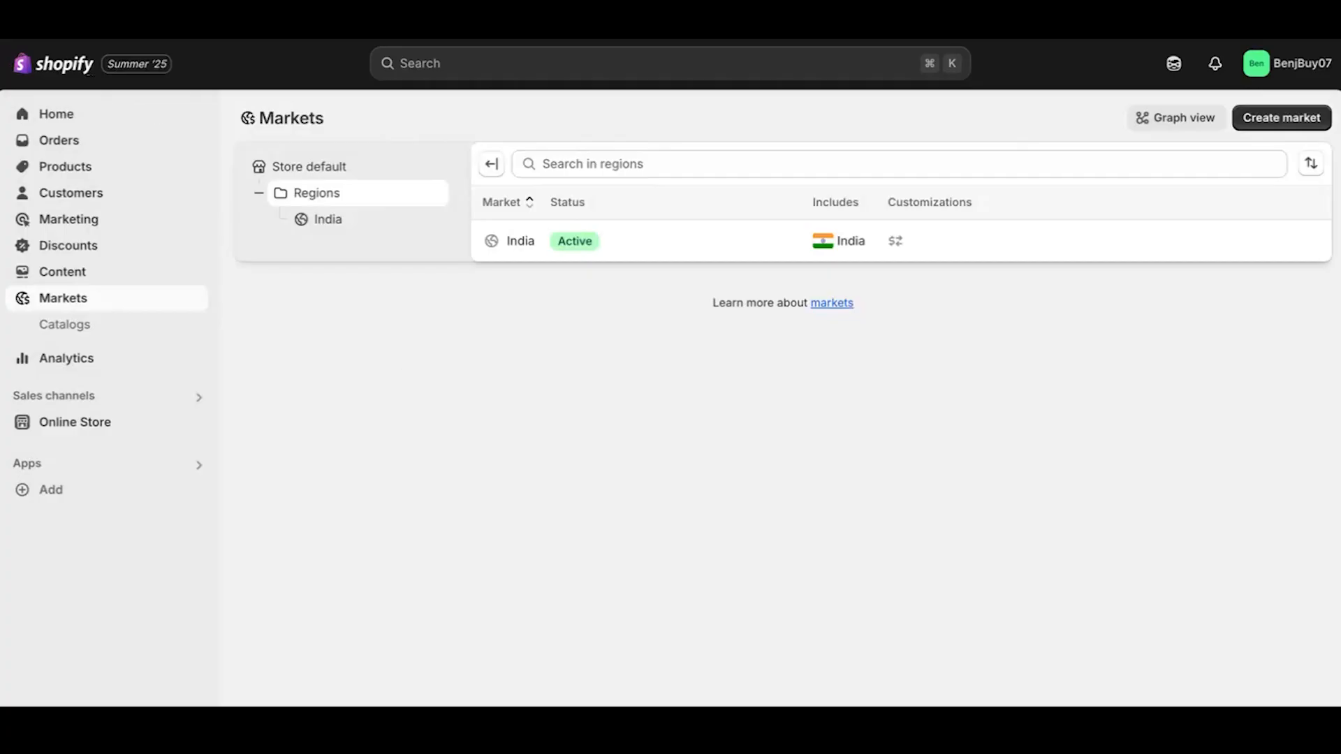
{"action": "key", "text": "super+Left"}
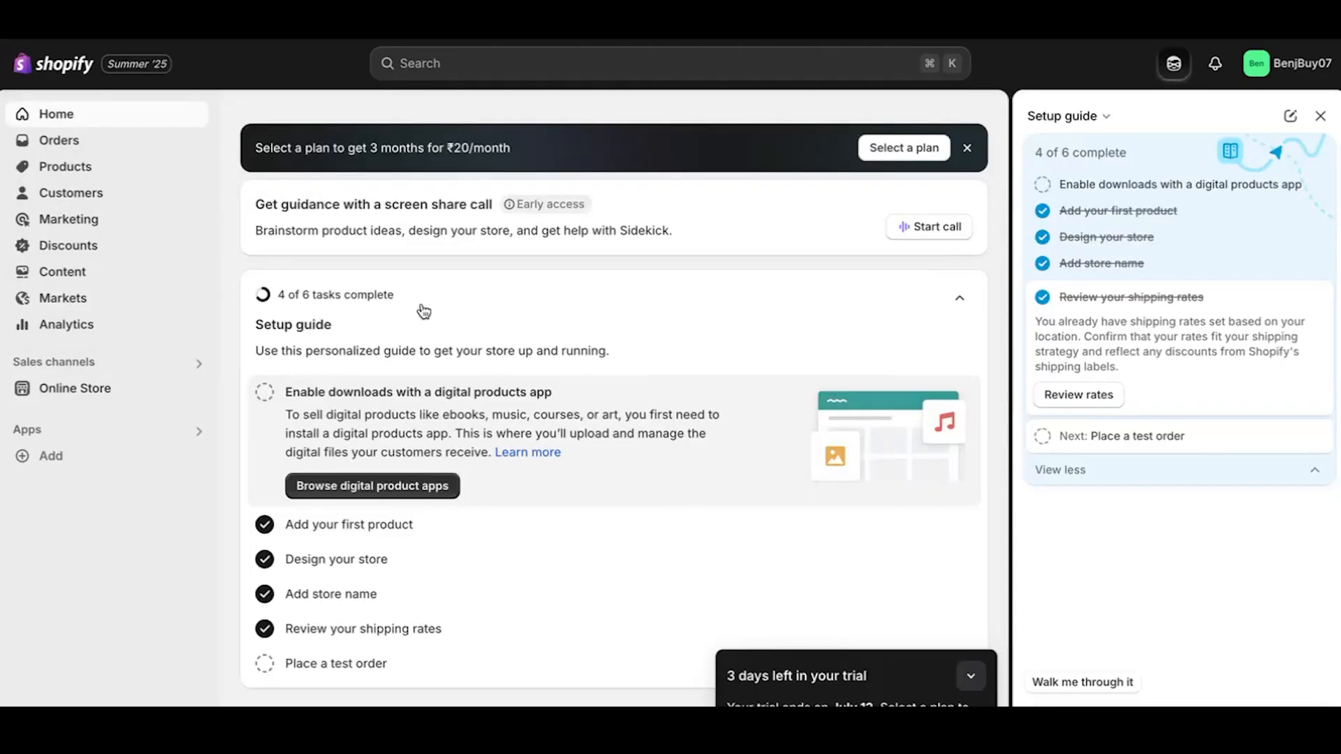